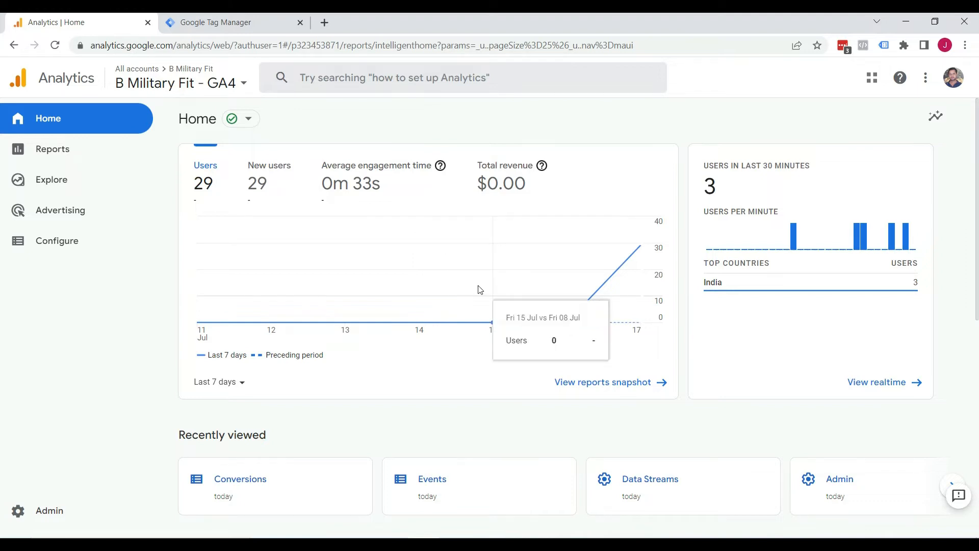
Open the enhanced measurement settings of the property's B Military Fit - GA4 web data stream.
left_click(42, 513)
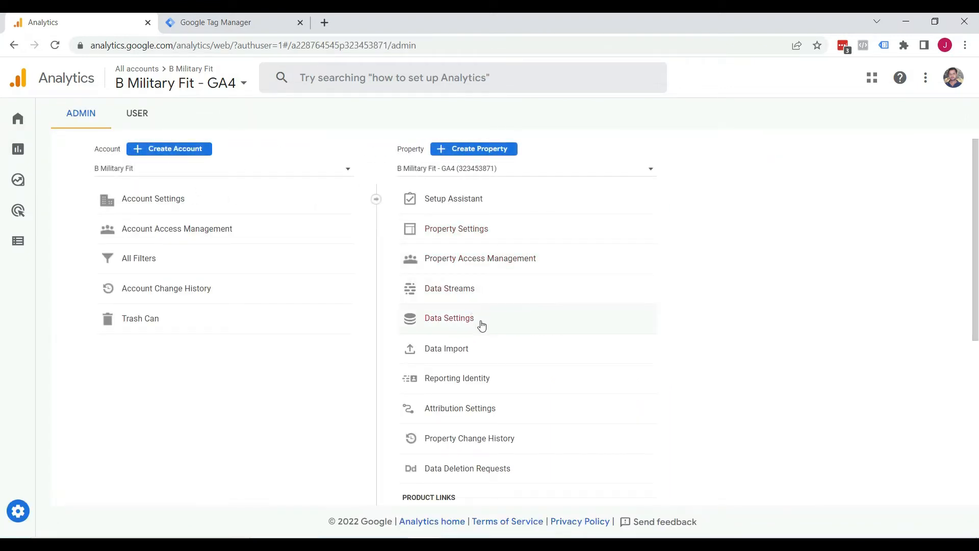
left_click(467, 291)
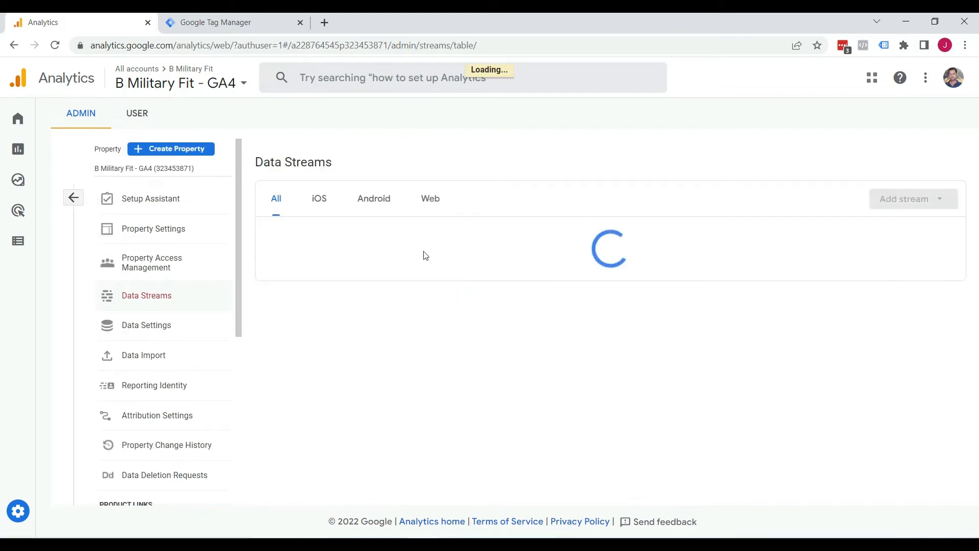
left_click(428, 244)
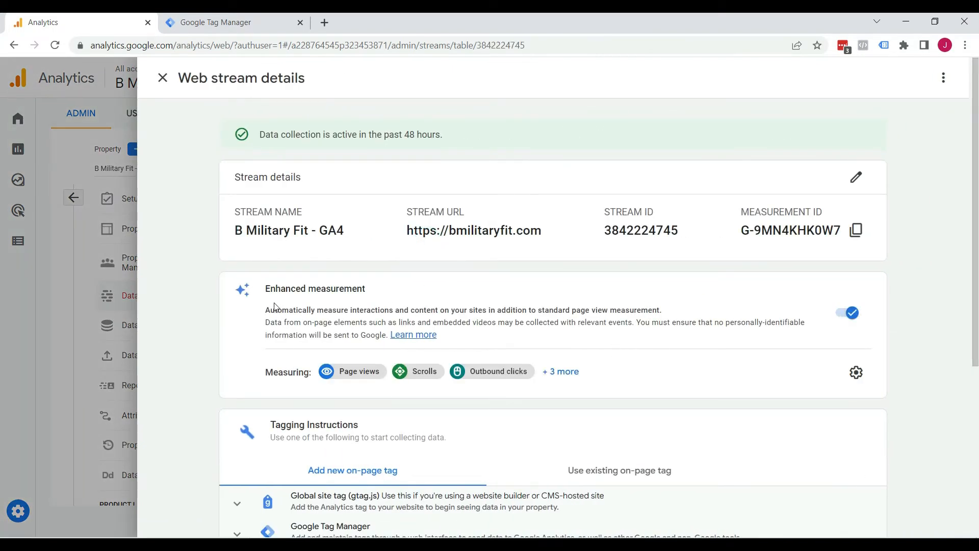
left_click(856, 372)
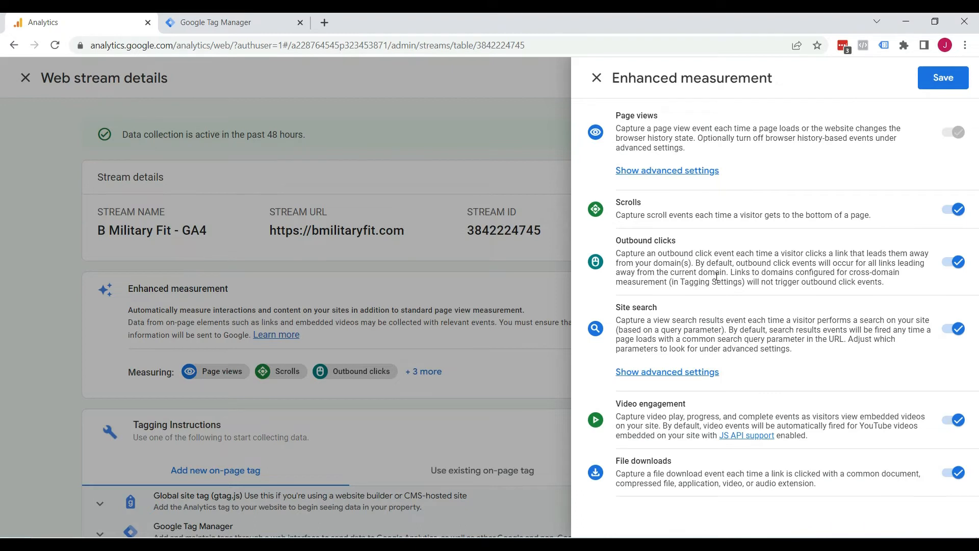
Examine the advanced settings for page views and site search, and close the enhanced measurement settings without saving.
left_click(662, 166)
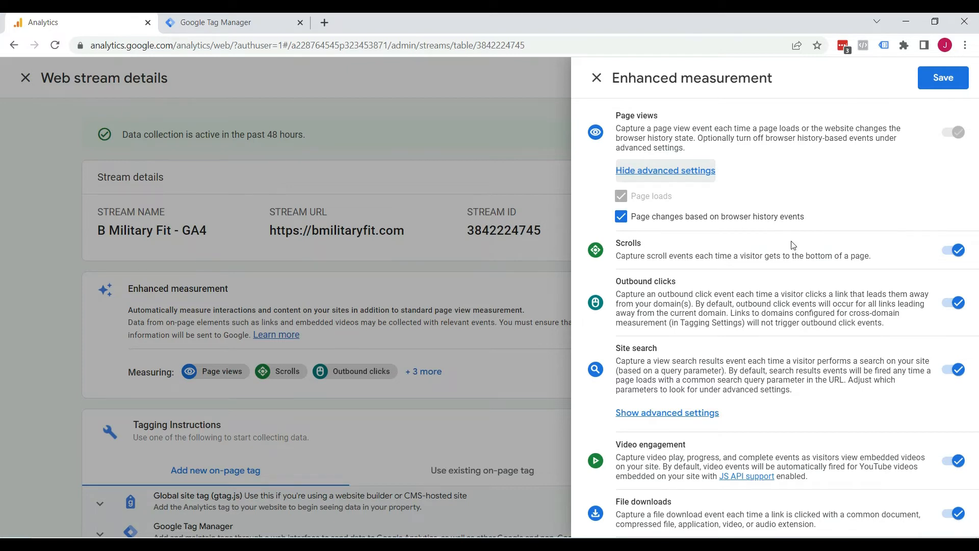
left_click(681, 177)
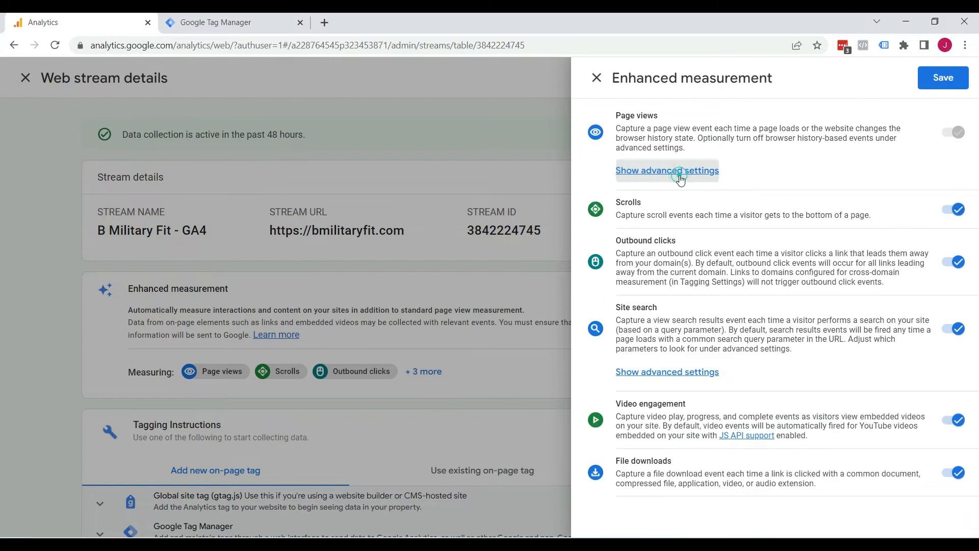
left_click(660, 377)
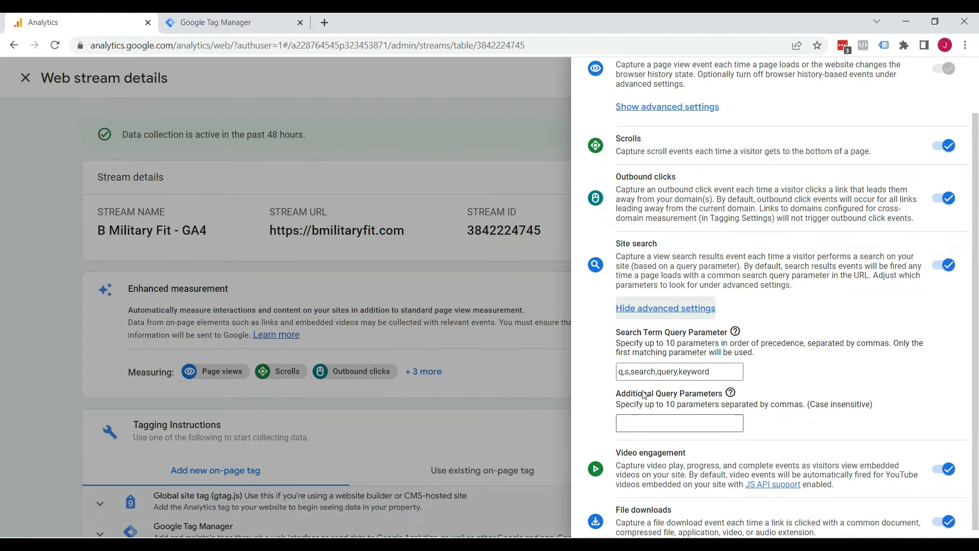
left_click(645, 374)
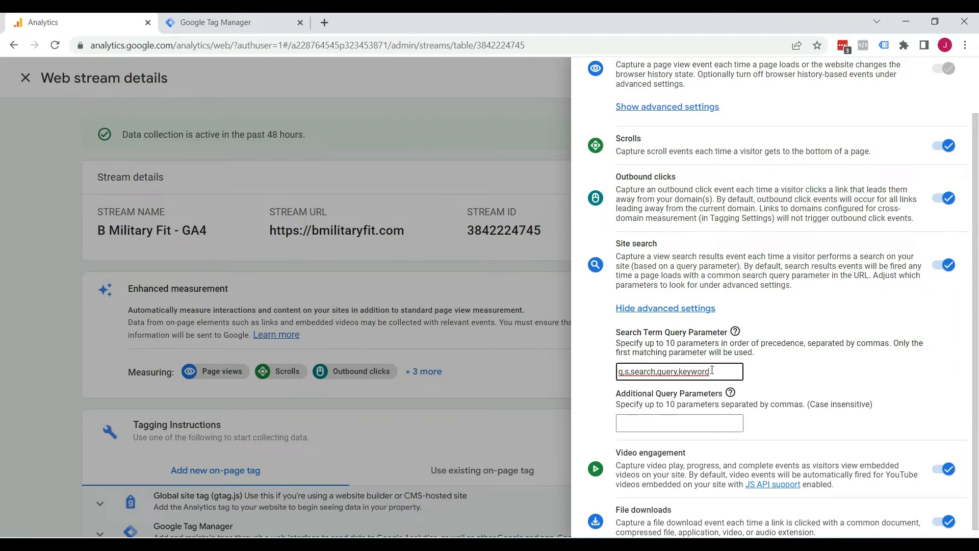
left_click(690, 308)
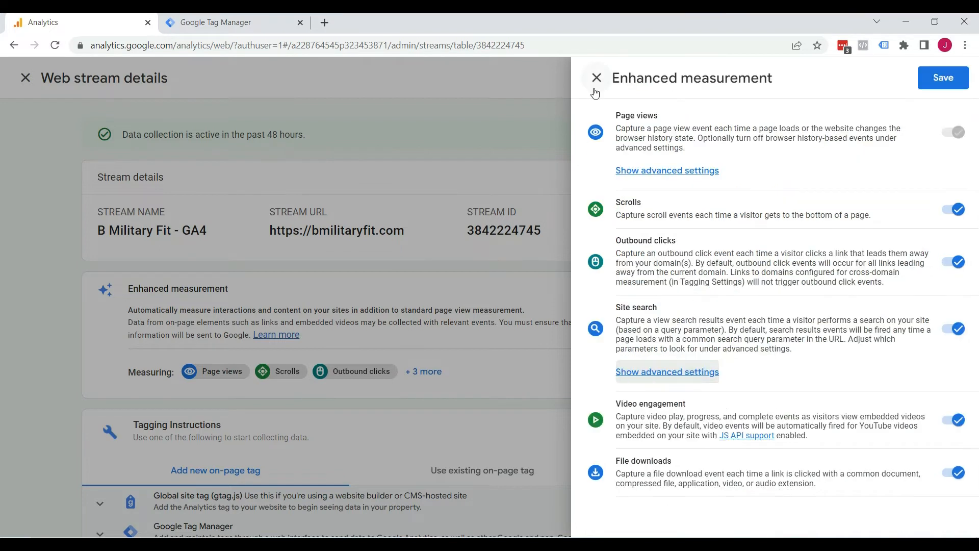
left_click(596, 79)
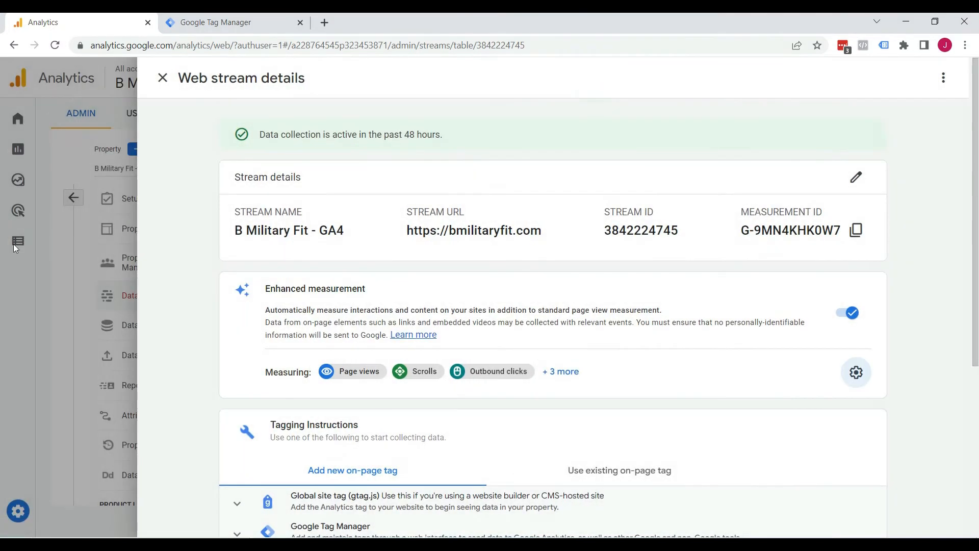
Leave the stream details for the existing events list, and mark the click event as a conversion and unmark it again.
left_click(163, 78)
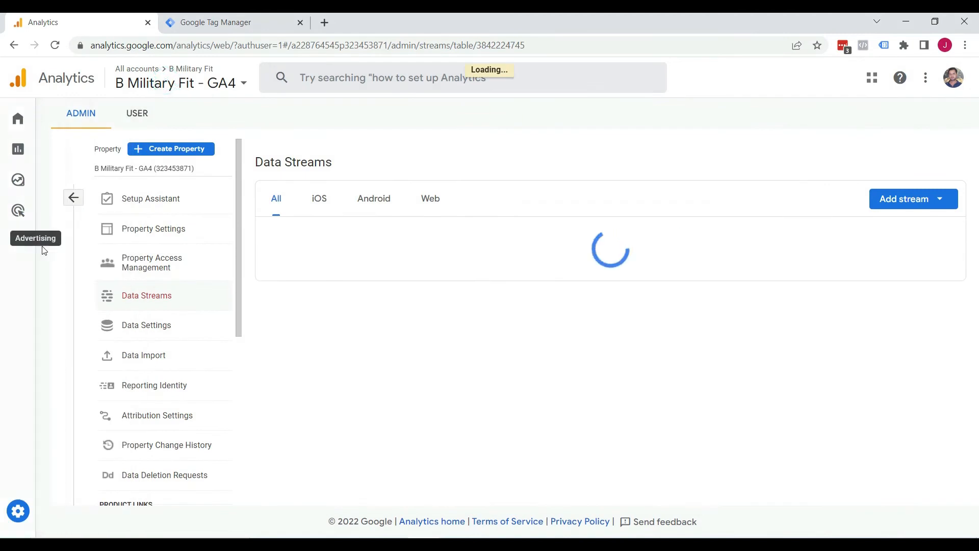
left_click(49, 240)
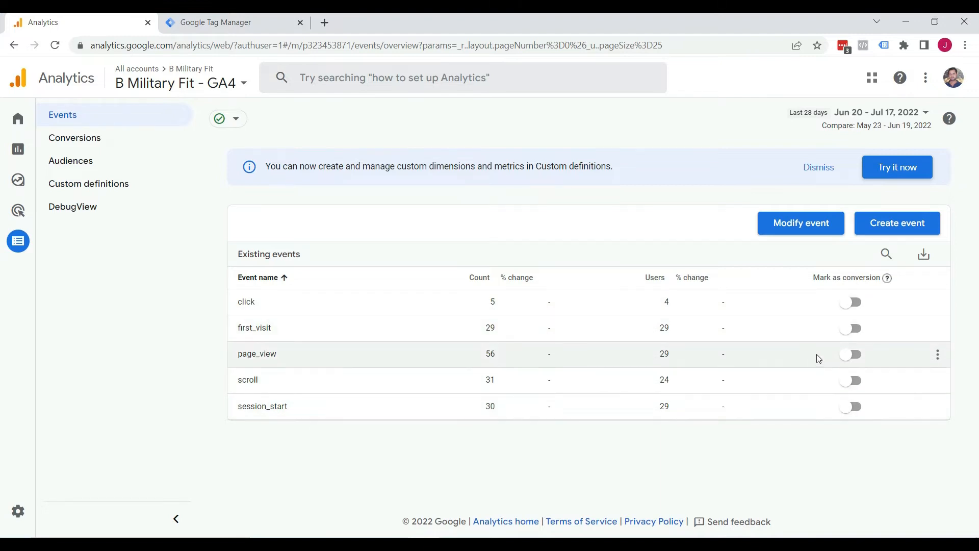
left_click(854, 301)
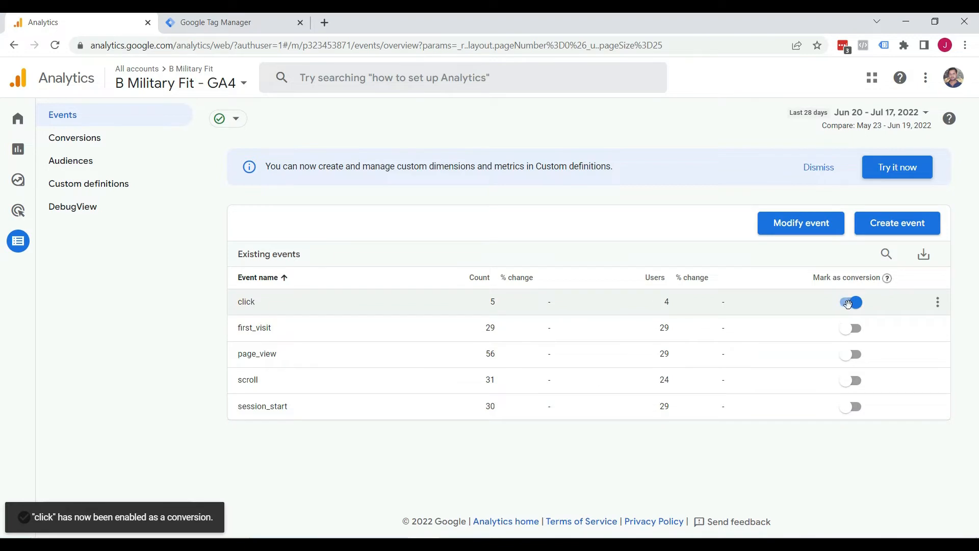
left_click(850, 303)
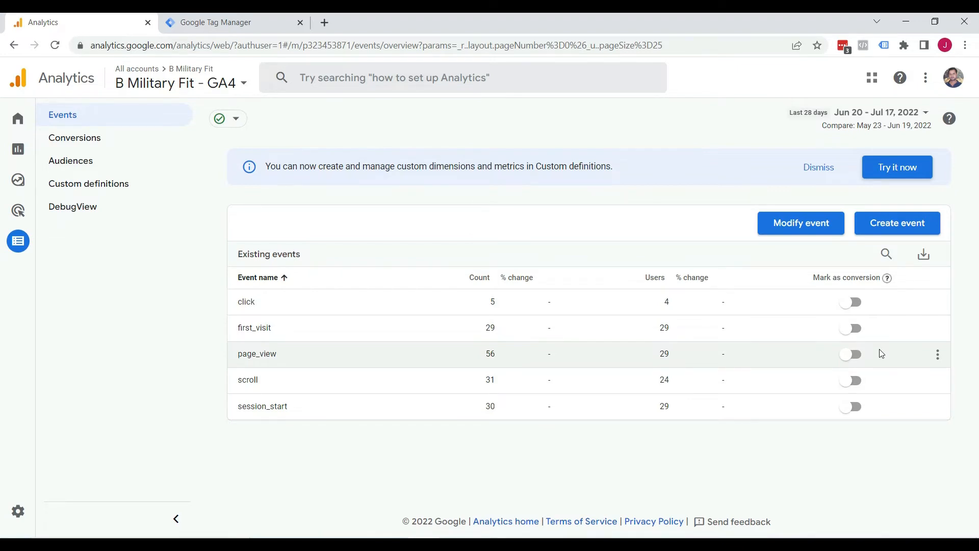
Start a new custom event and enter form_submit as its name.
left_click(898, 224)
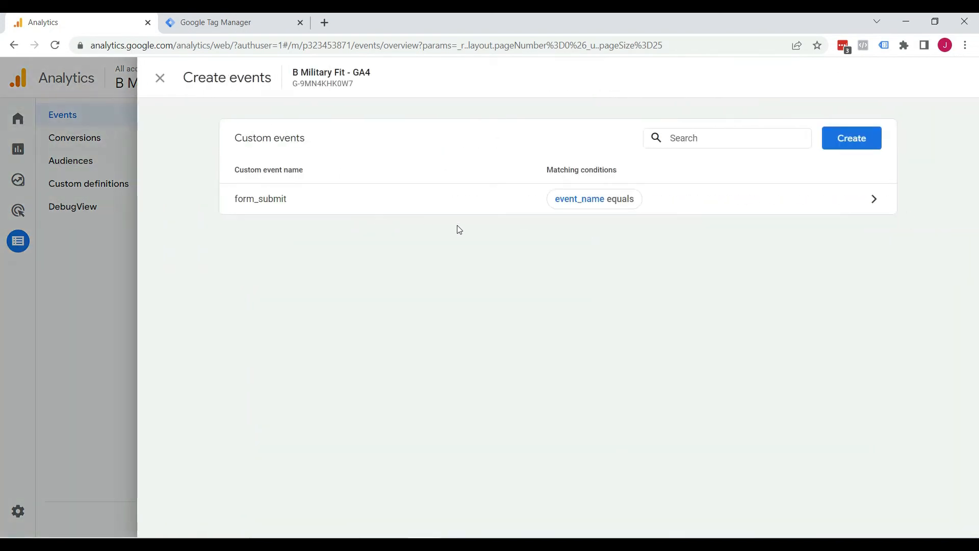
left_click(846, 139)
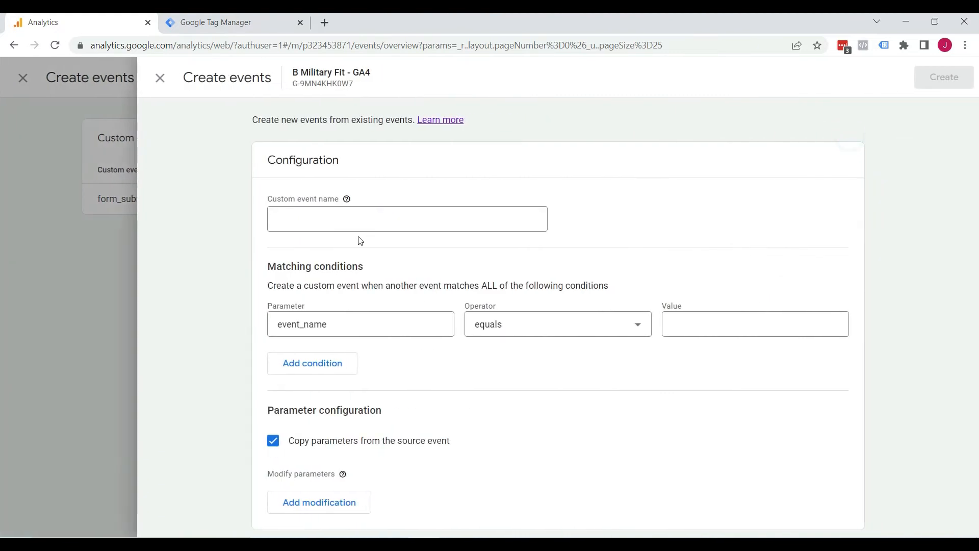
left_click(349, 220)
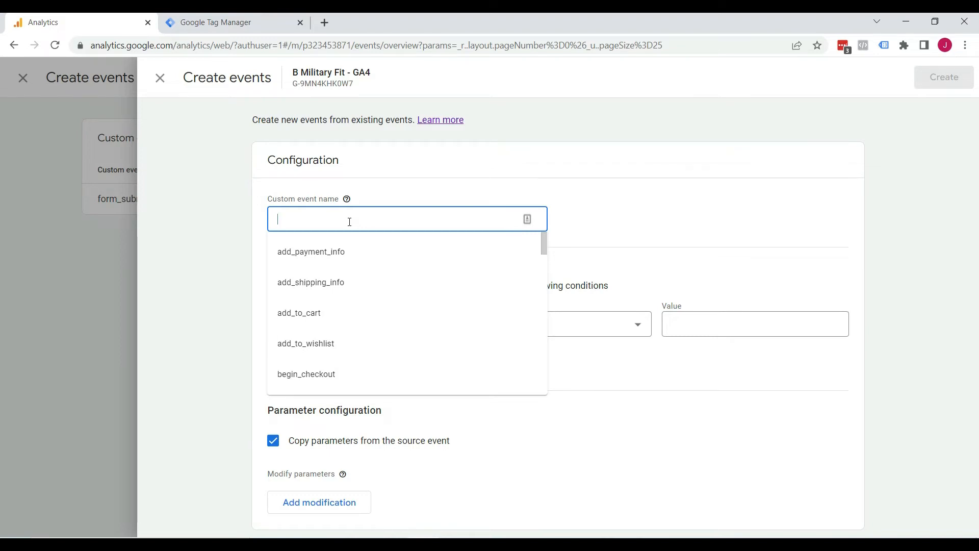
type("form_submit")
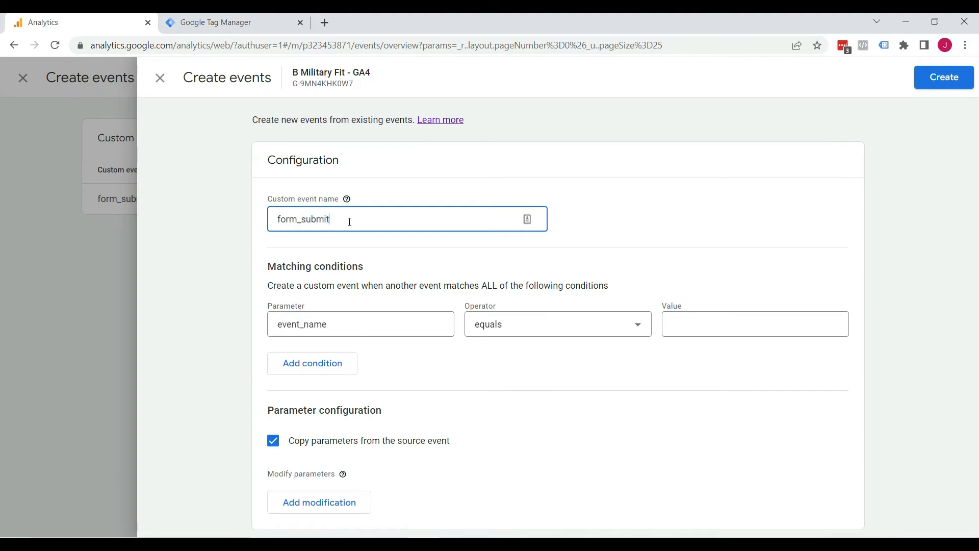
Clear the custom event name and browse the suggested event names.
key("BackSpace")
key("BackSpace")
key("BackSpace")
key("BackSpace")
key("BackSpace")
key("BackSpace")
key("BackSpace")
key("BackSpace")
key("BackSpace")
key("BackSpace")
key("BackSpace")
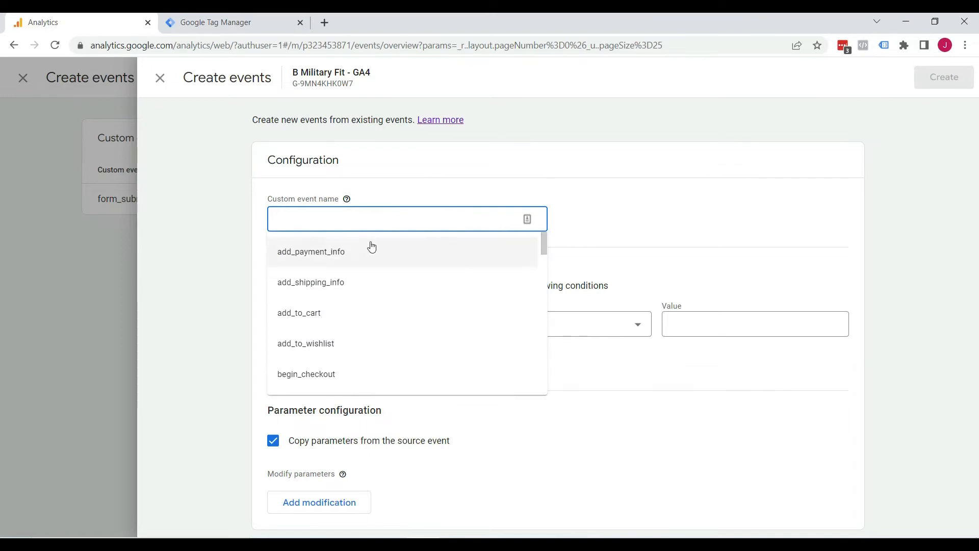
scroll(368, 276, "down", 1)
scroll(371, 283, "down", 5)
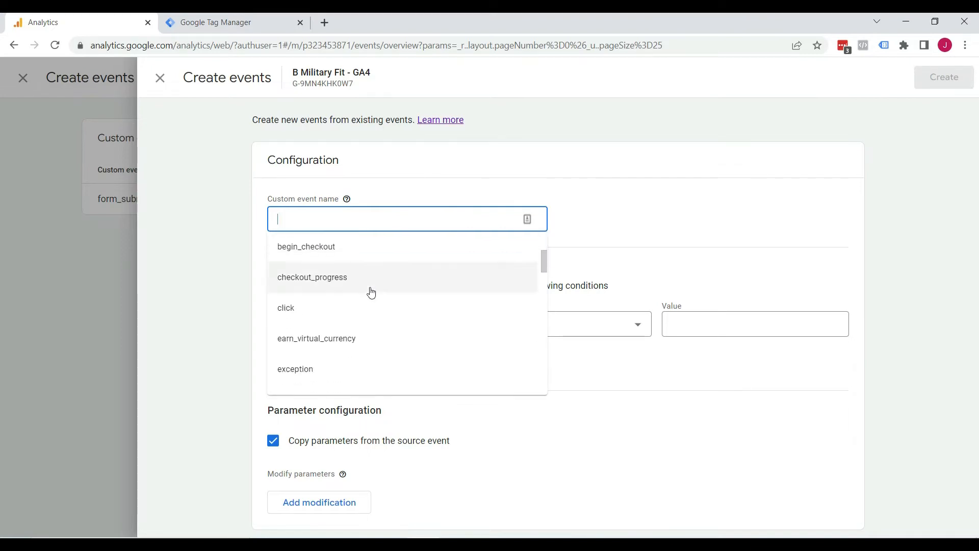
scroll(373, 322, "down", 5)
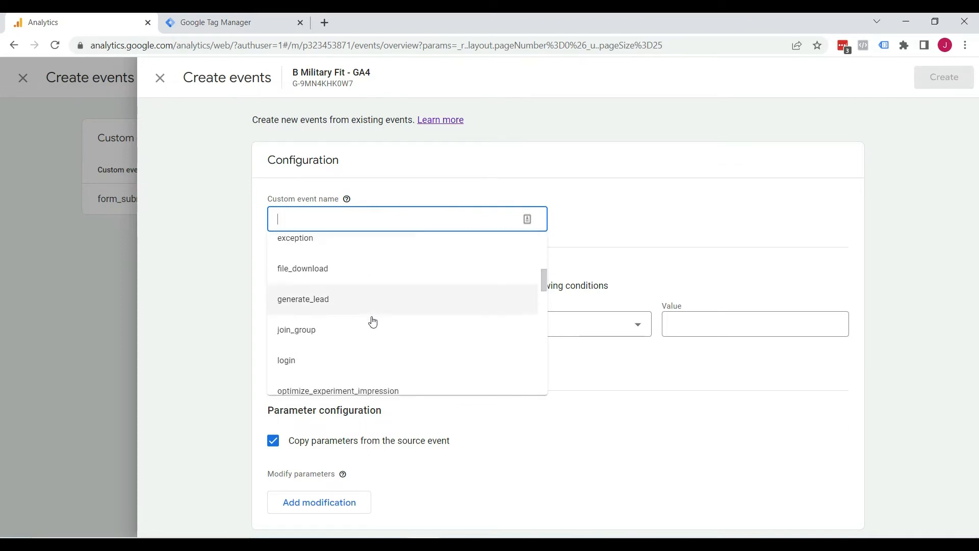
scroll(373, 321, "down", 12)
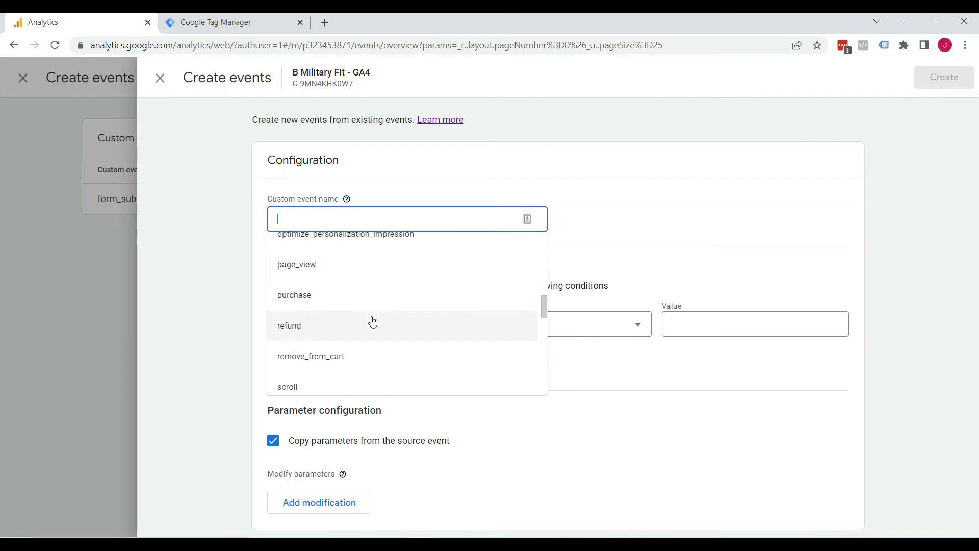
scroll(372, 321, "down", 4)
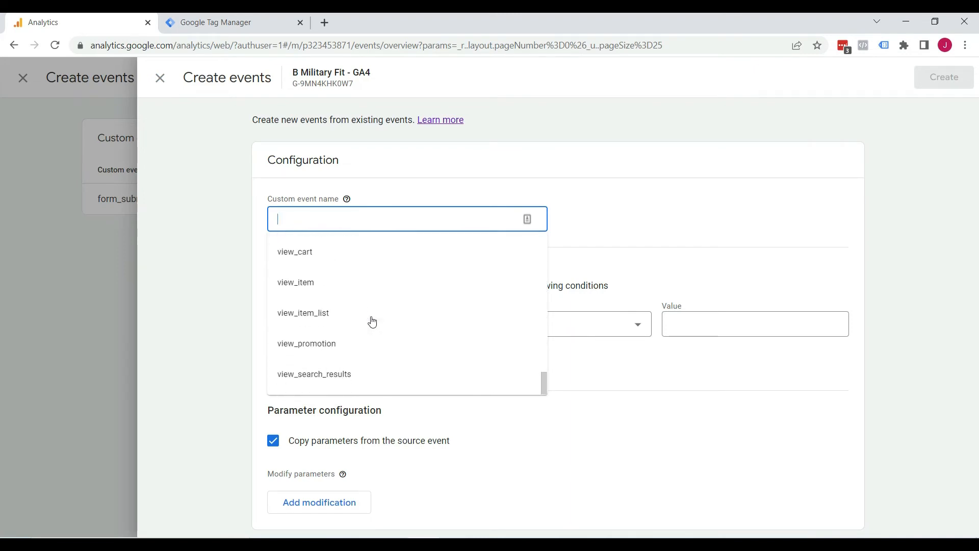
left_click(335, 220)
type("s")
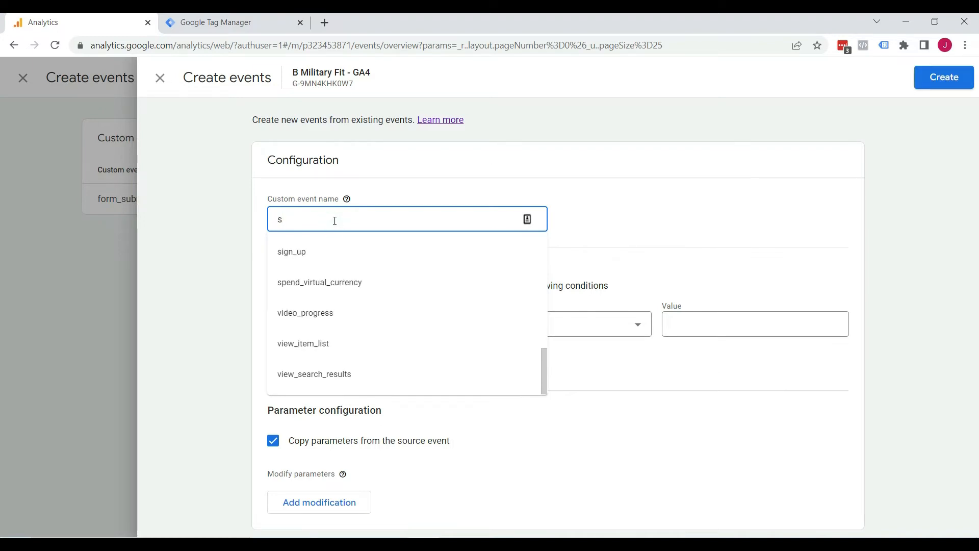
key("BackSpace")
Name the custom event form_submit and create it with only the event_name equals condition, leaving its value empty.
type("form_submit")
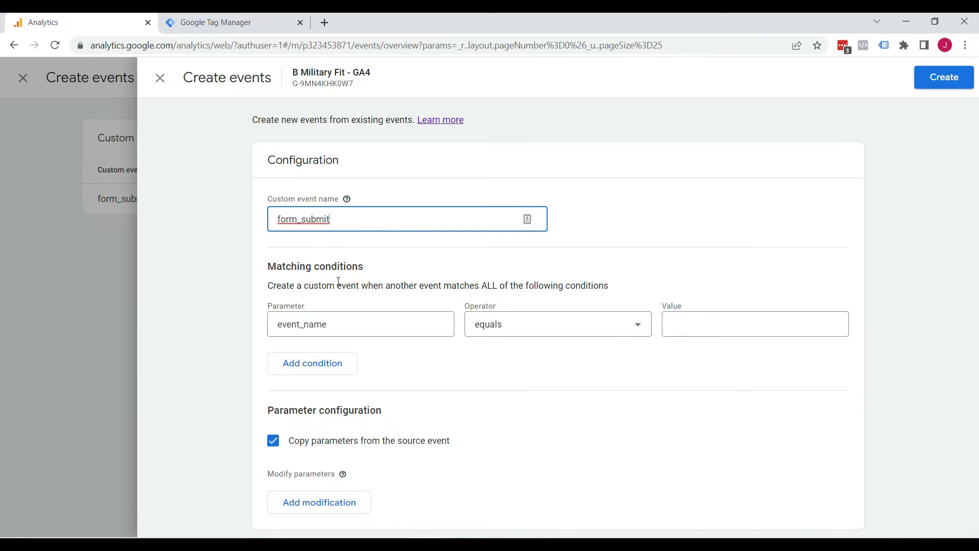
left_click(312, 362)
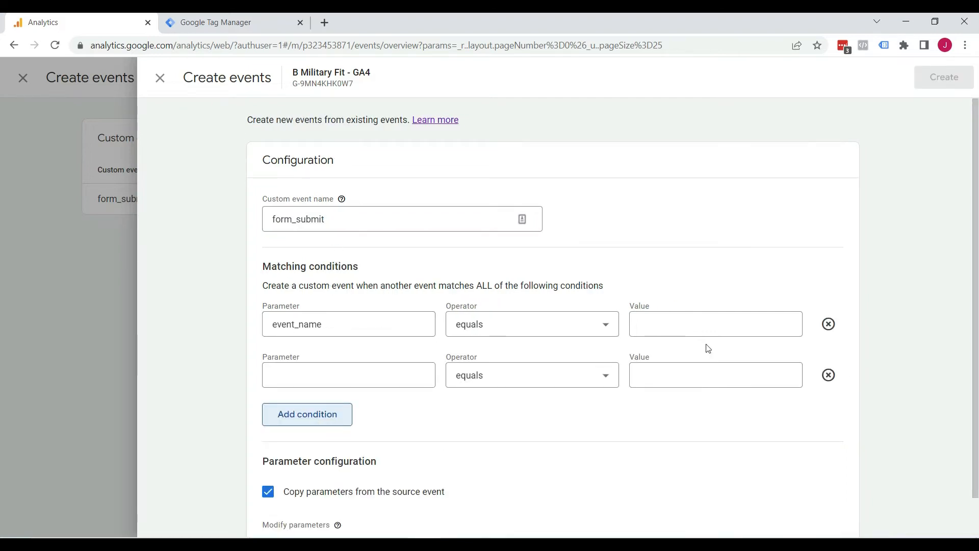
left_click(829, 375)
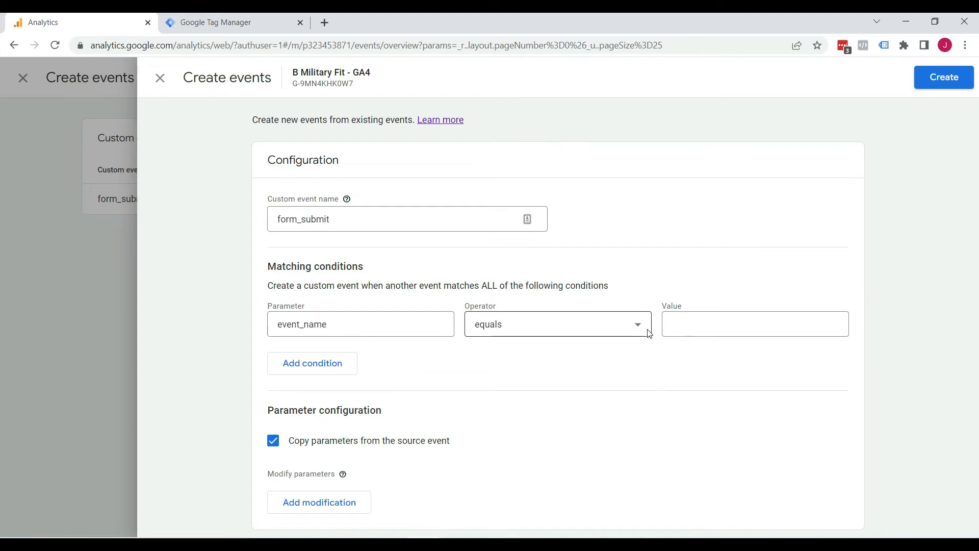
left_click(943, 78)
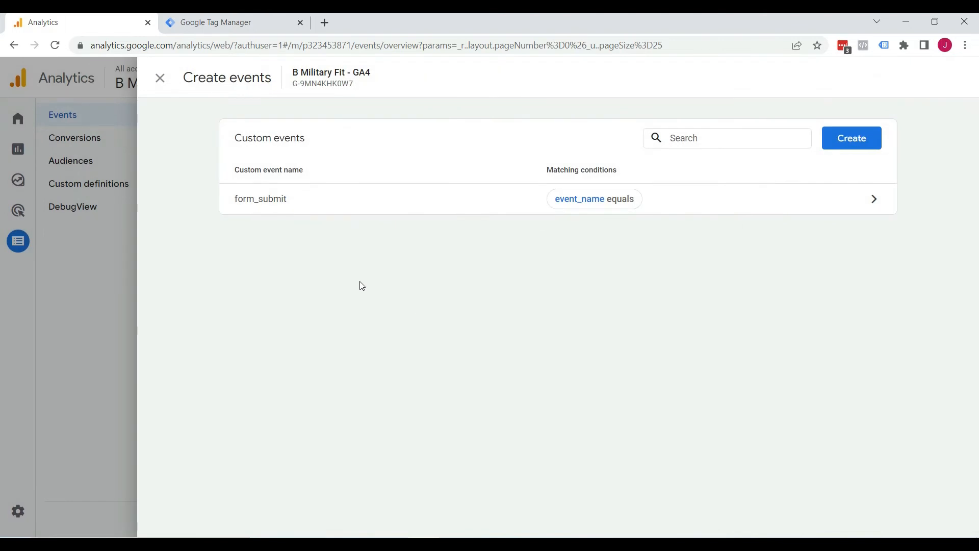
Close the custom events list and add a new conversion event named form_submit.
left_click(162, 81)
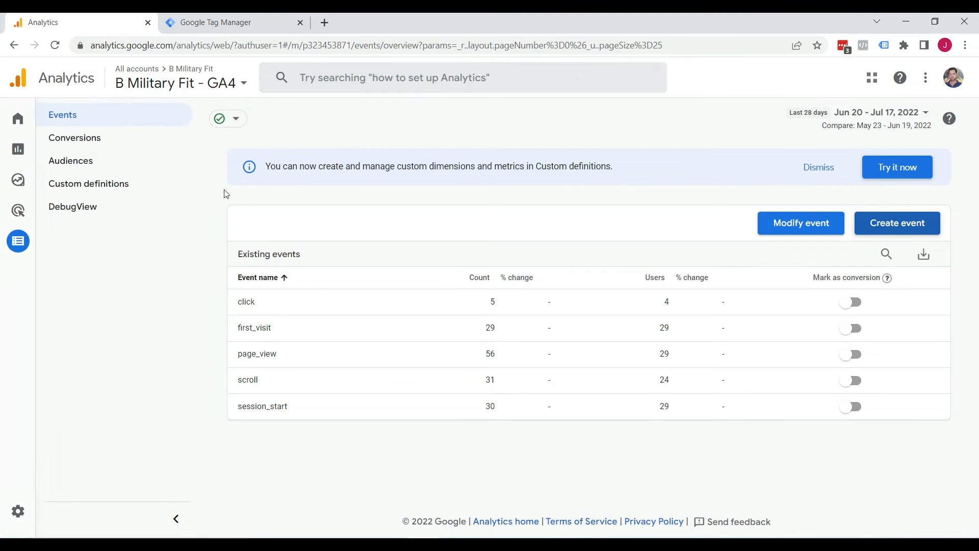
left_click(83, 139)
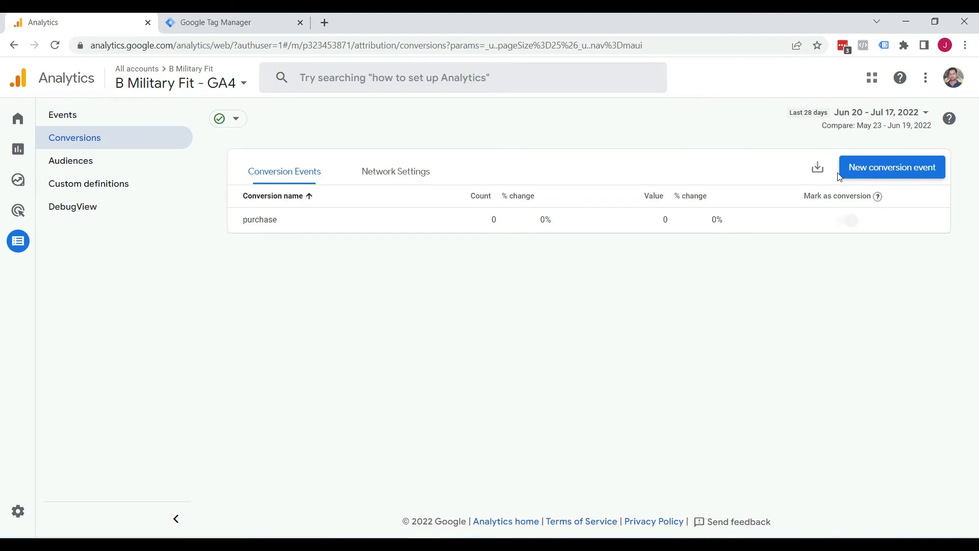
left_click(902, 177)
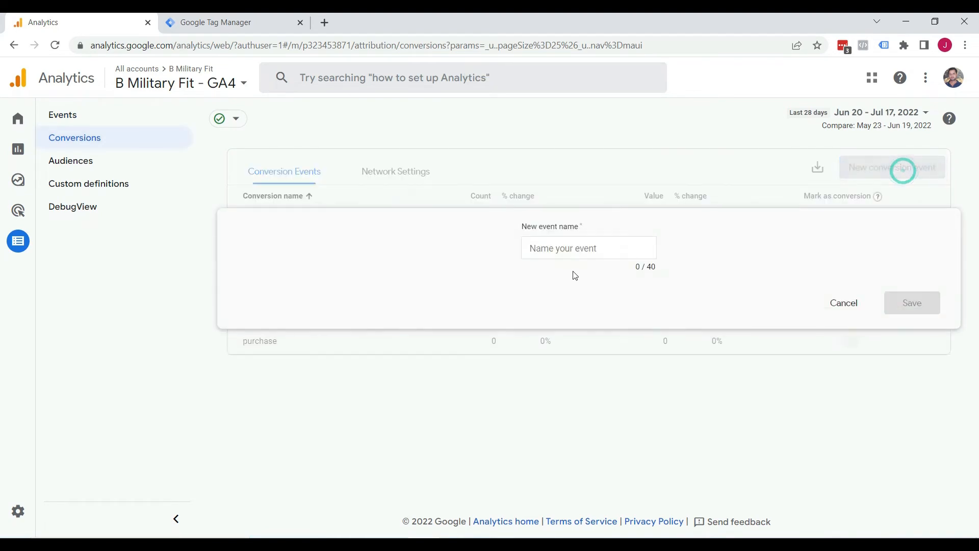
left_click(570, 250)
type("form_submit")
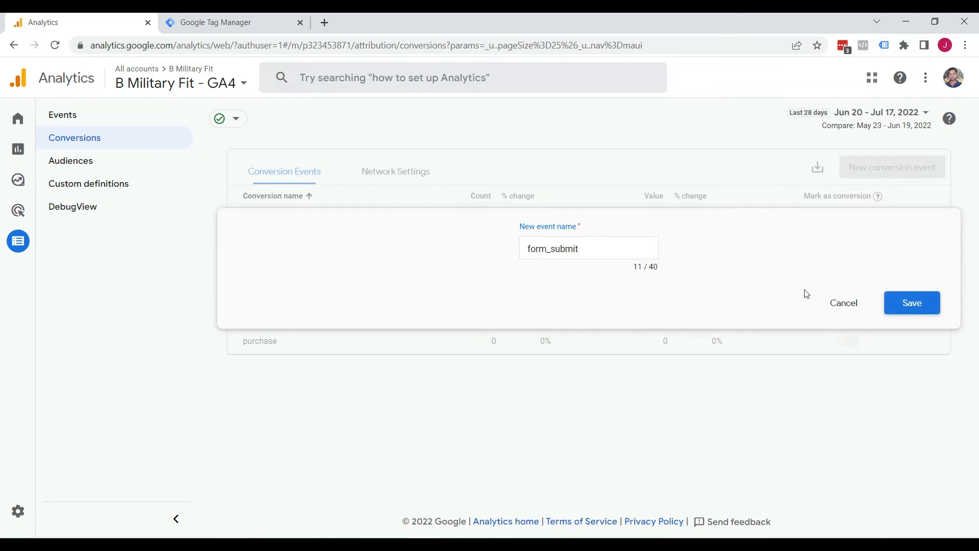
left_click(918, 306)
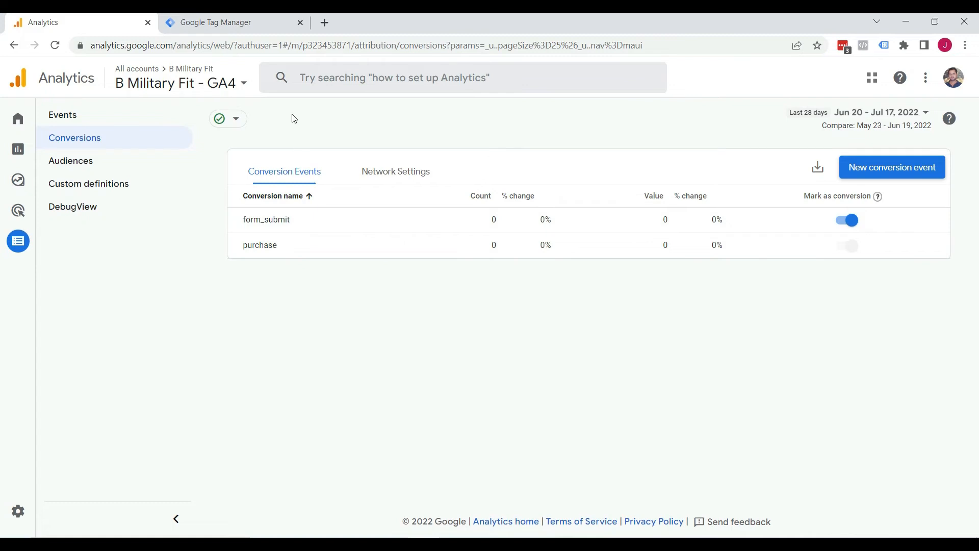
Look at the container's tags in Google Tag Manager and return to the Analytics conversions list.
left_click(244, 21)
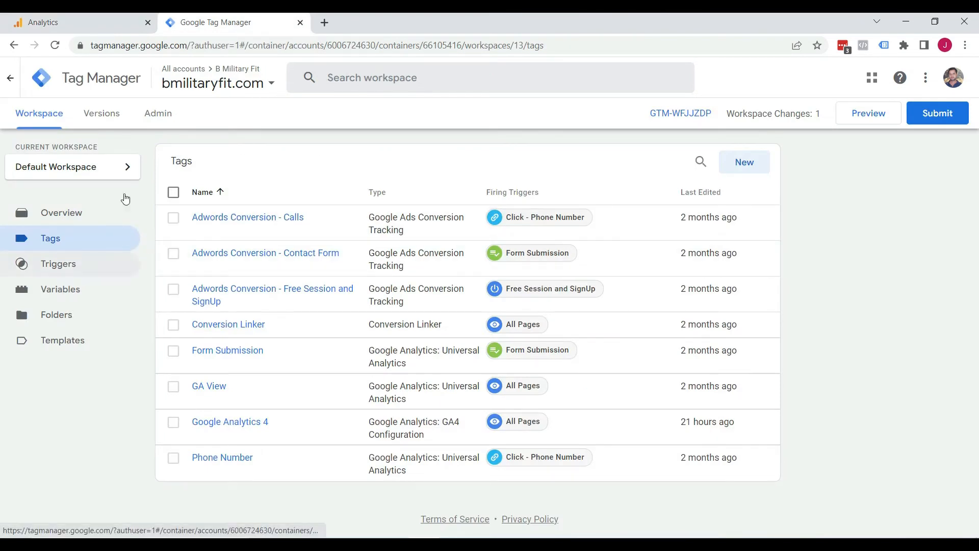
left_click(136, 18)
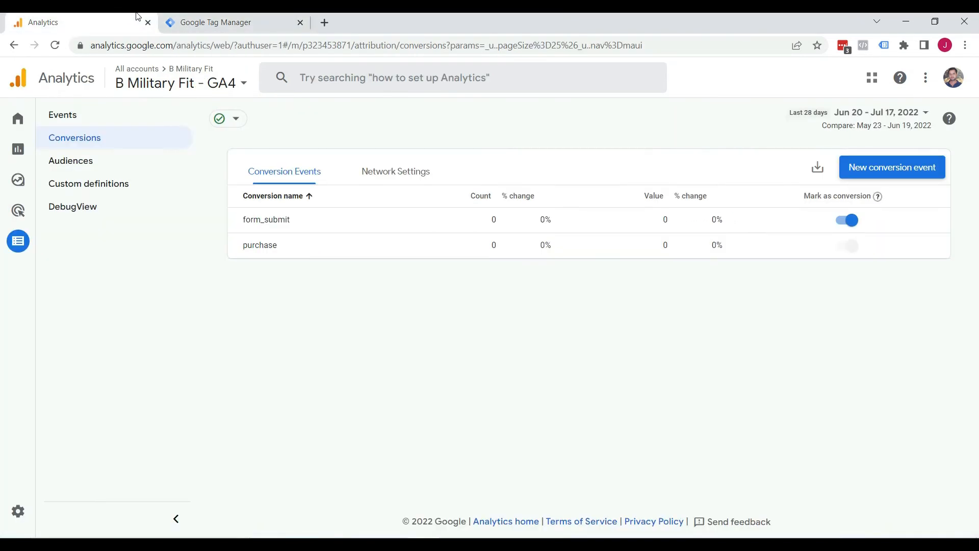
Switch to Google Tag Manager, look at the container's existing triggers and return to its tags.
left_click(227, 22)
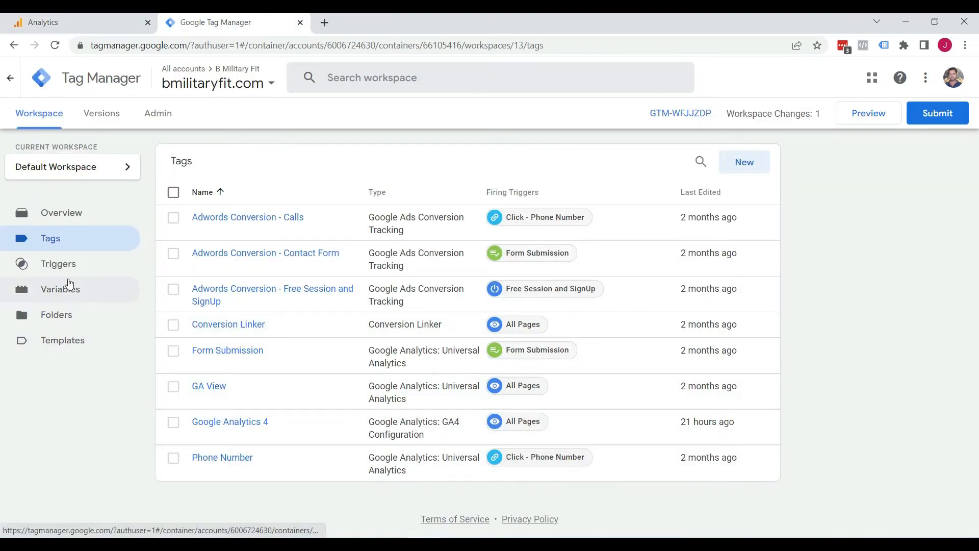
left_click(62, 269)
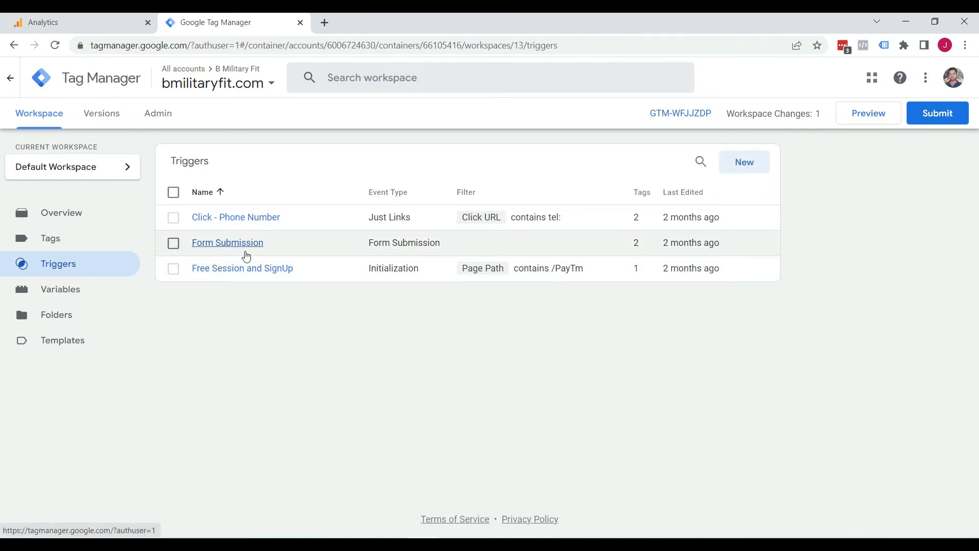
left_click(59, 244)
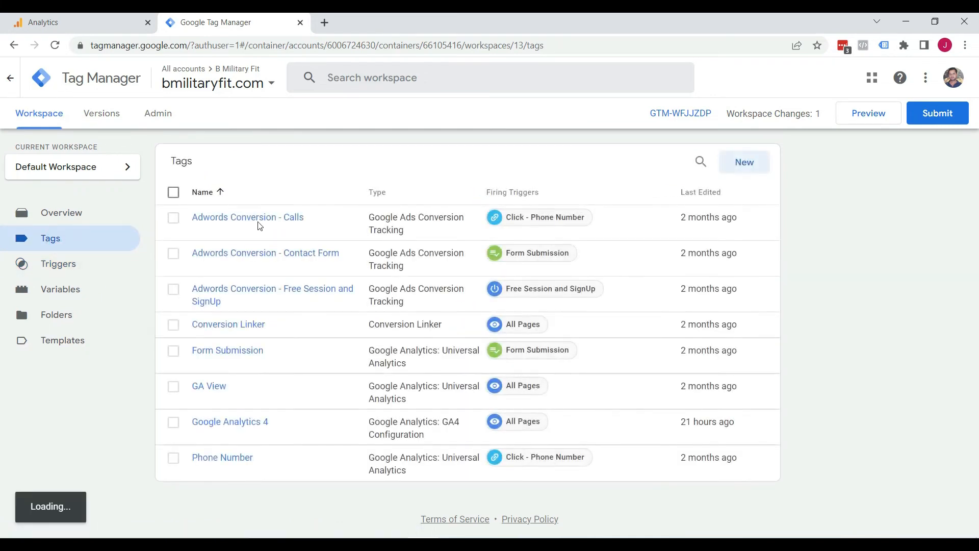
Create a Google Analytics: GA4 Event tag using the Google Analytics 4 configuration tag and the event name form_submit.
left_click(752, 164)
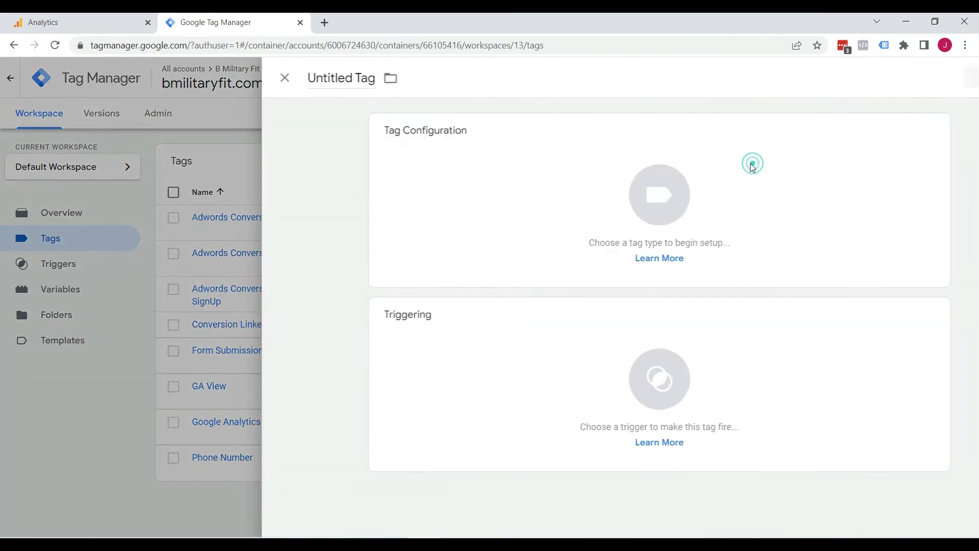
left_click(596, 198)
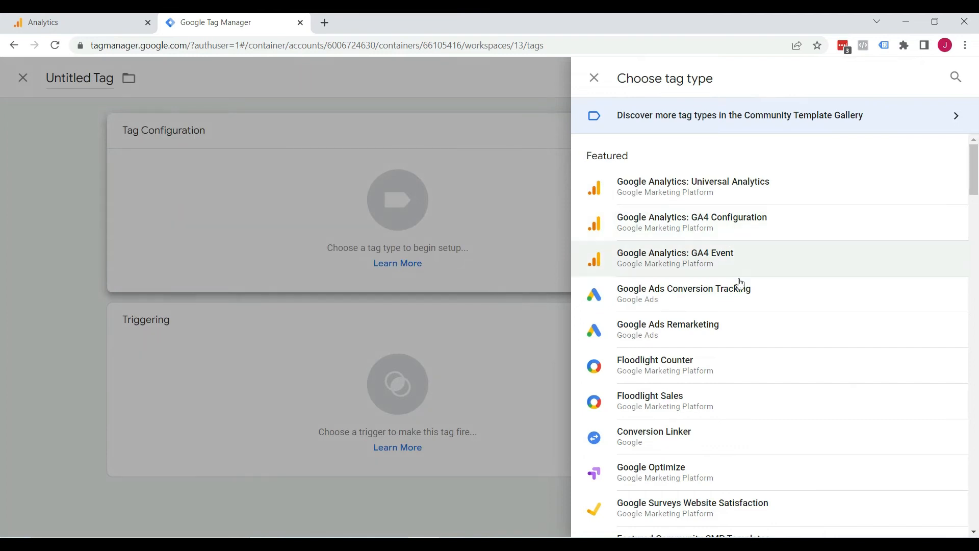
left_click(710, 260)
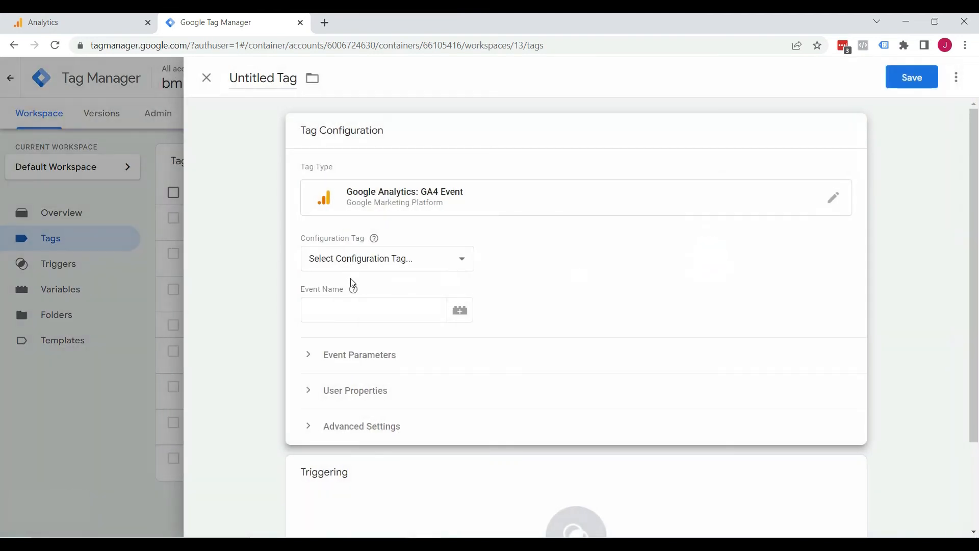
left_click(360, 260)
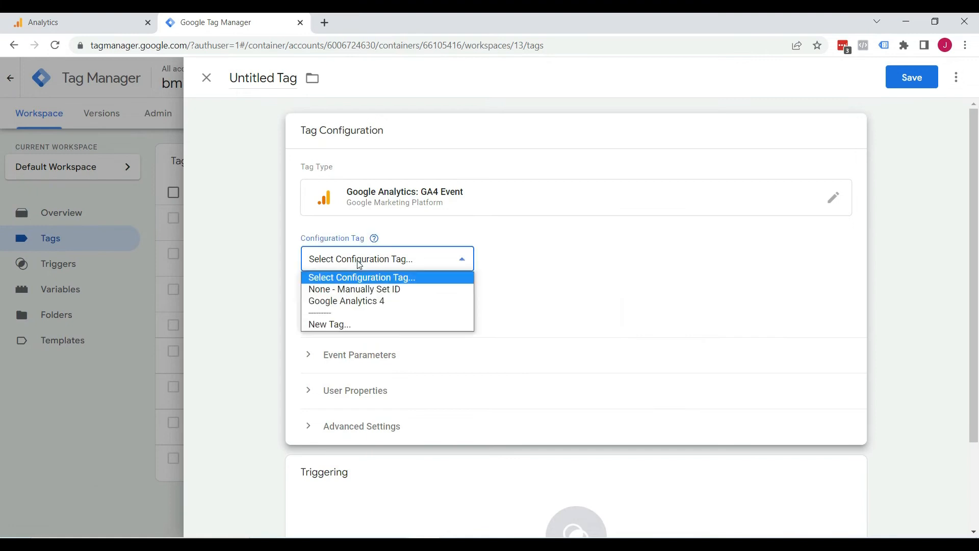
left_click(380, 309)
left_click(342, 308)
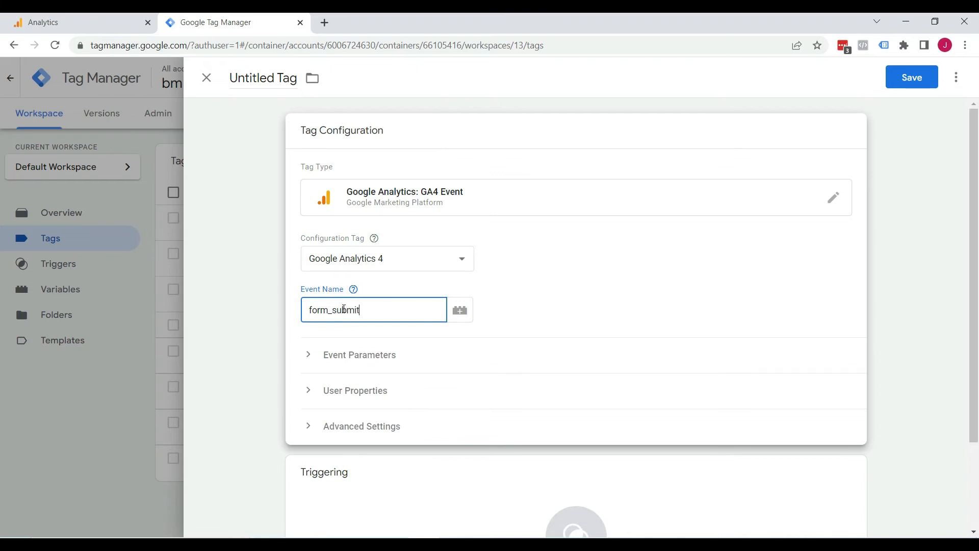
Add an event parameter named form with the value CF7 to the new tag.
left_click(351, 357)
scroll(383, 347, "down", 1)
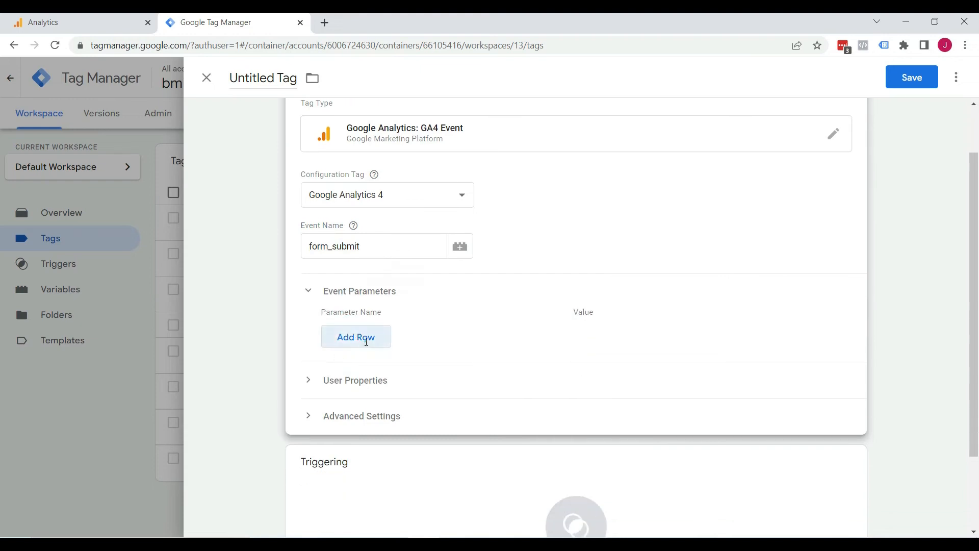
left_click(366, 339)
left_click(383, 332)
type("for")
key("Tab")
key("Tab")
type("CF")
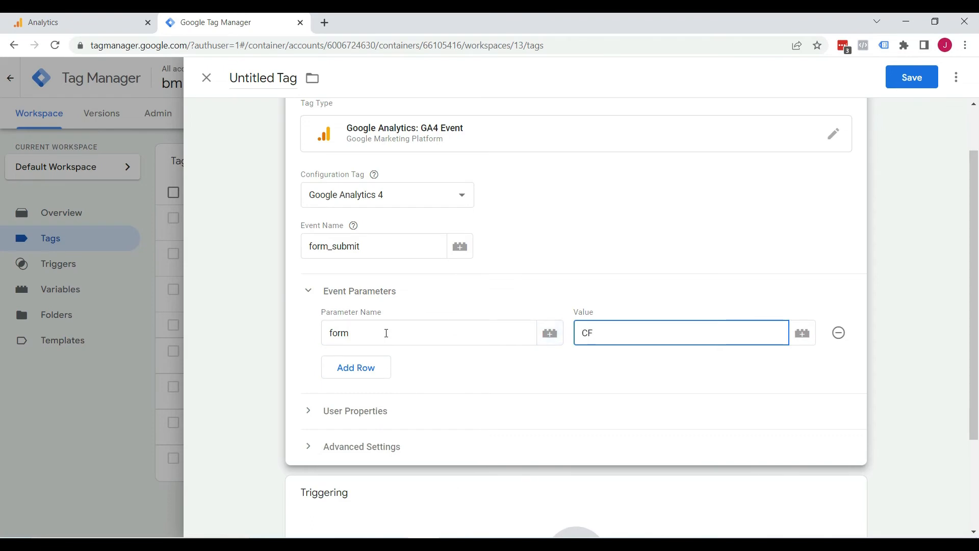
type("7")
Assign the Form Submission trigger to the tag, name it GA4 - Event and save it.
scroll(529, 375, "down", 3)
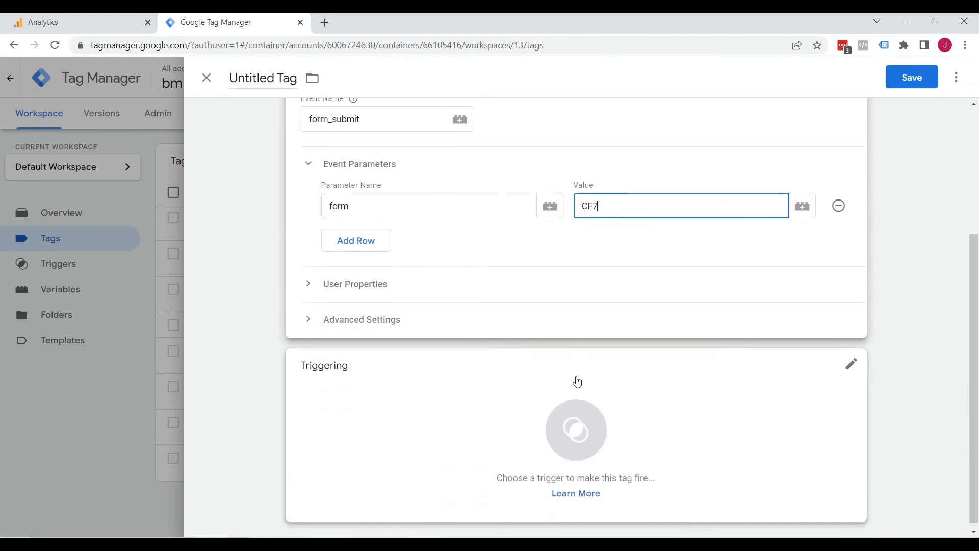
left_click(577, 422)
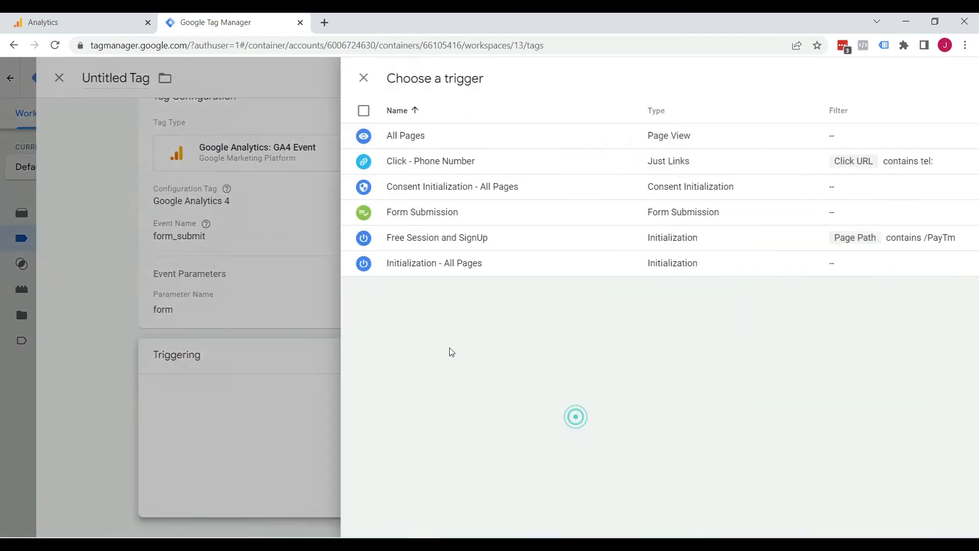
left_click(295, 220)
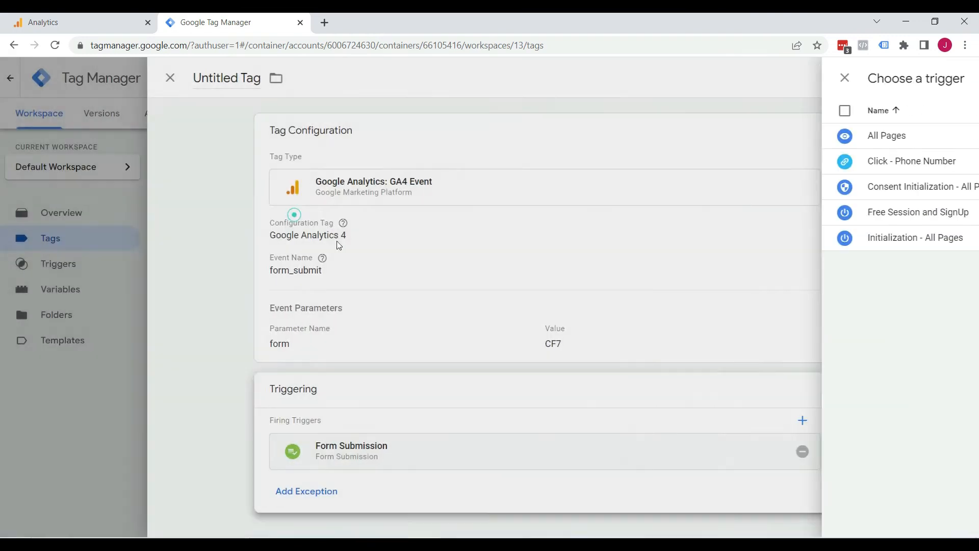
triple_click(264, 92)
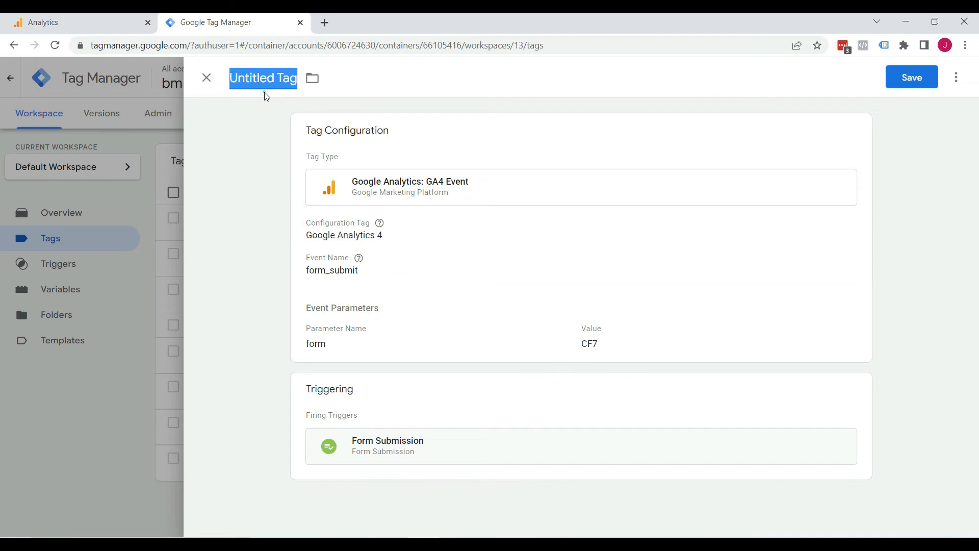
type("G")
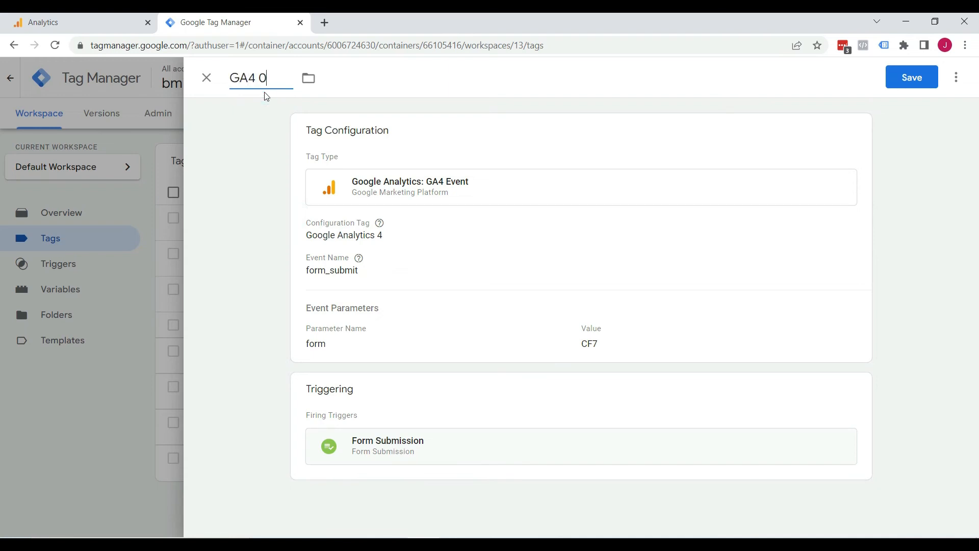
type("A4 - Event")
left_click(913, 81)
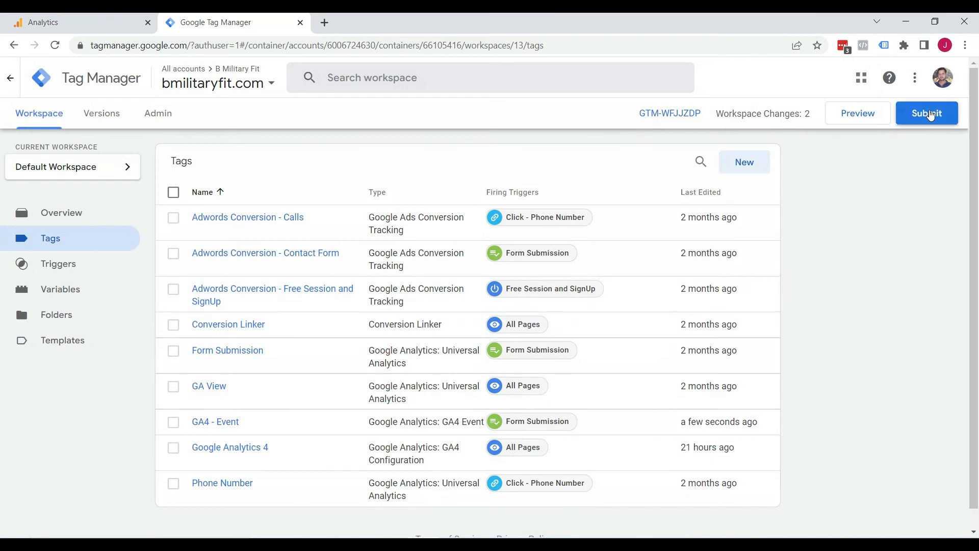
Publish the workspace changes as a version named ga4 event and close the version summary.
left_click(930, 115)
left_click(321, 223)
type("ga4 eve")
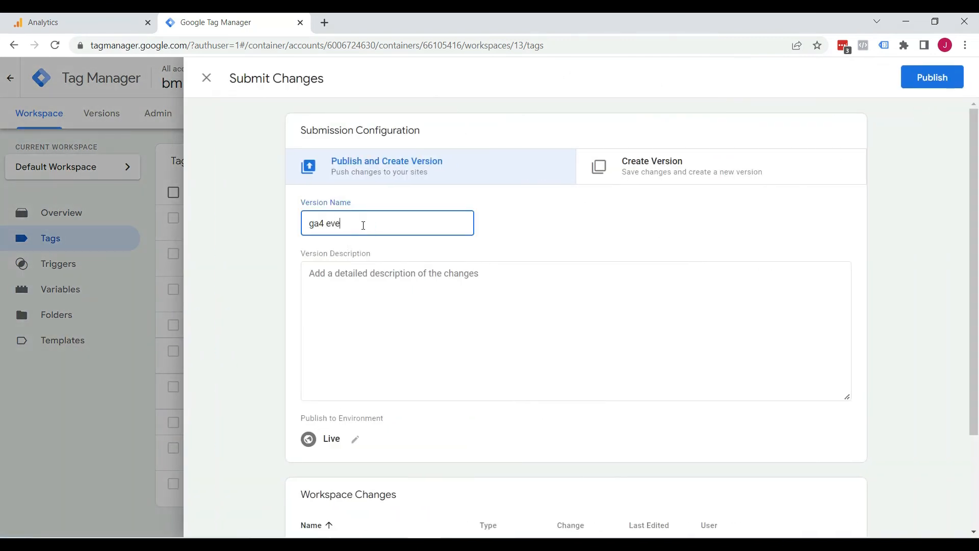
left_click(933, 77)
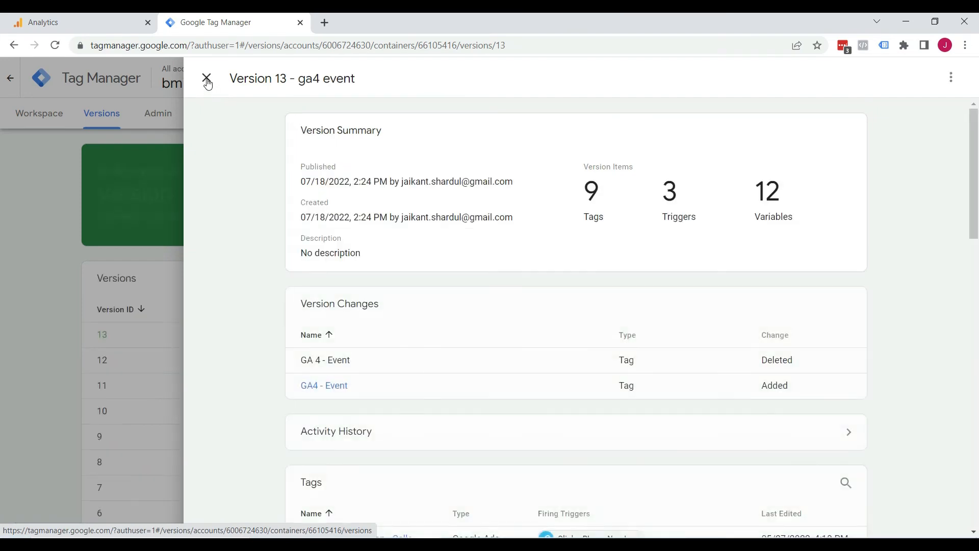
left_click(208, 80)
Check the conversion events in Analytics and return to the Tag Manager workspace overview.
left_click(91, 18)
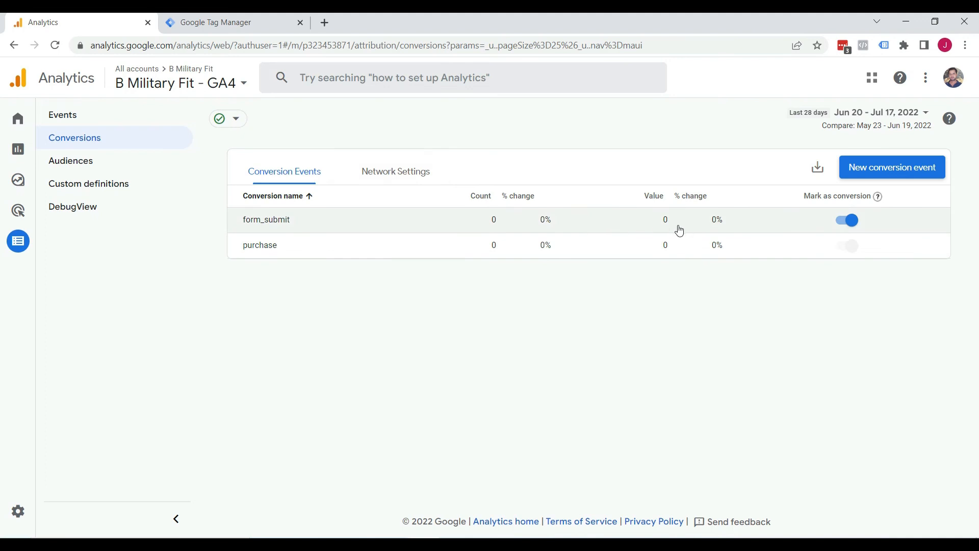
left_click(227, 17)
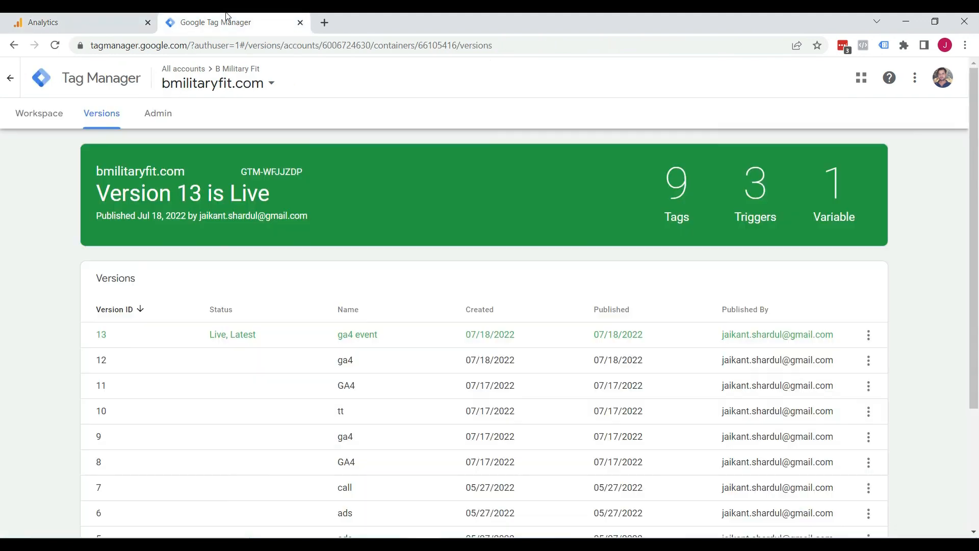
left_click(53, 121)
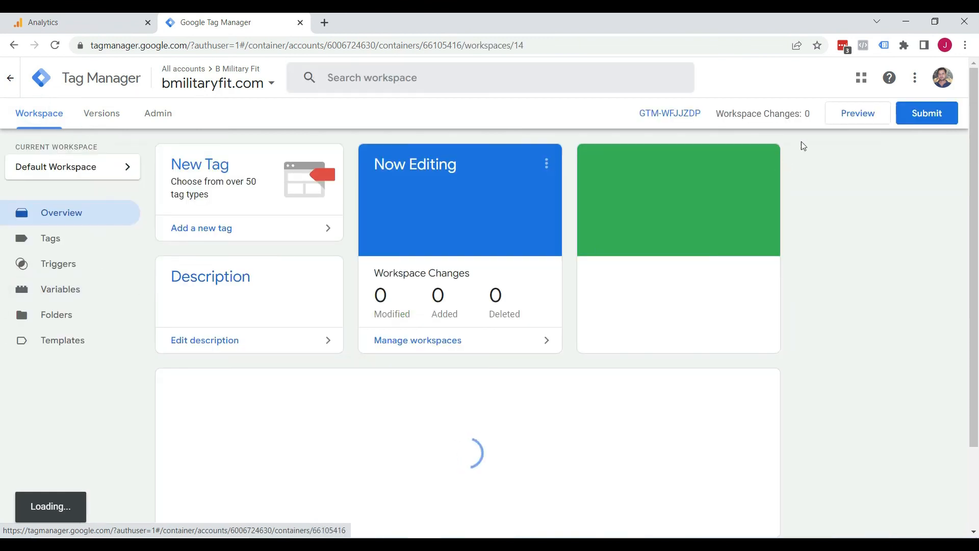
left_click(858, 114)
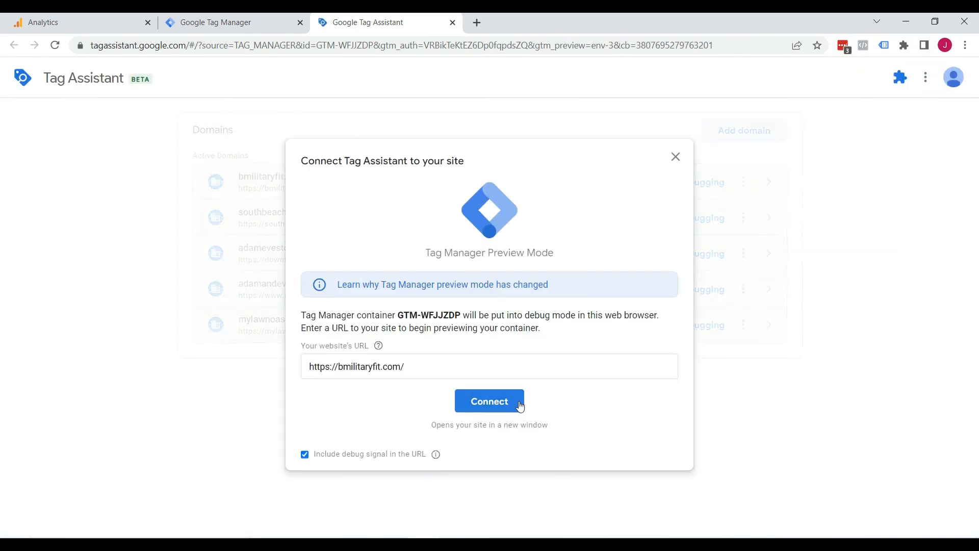
left_click(505, 401)
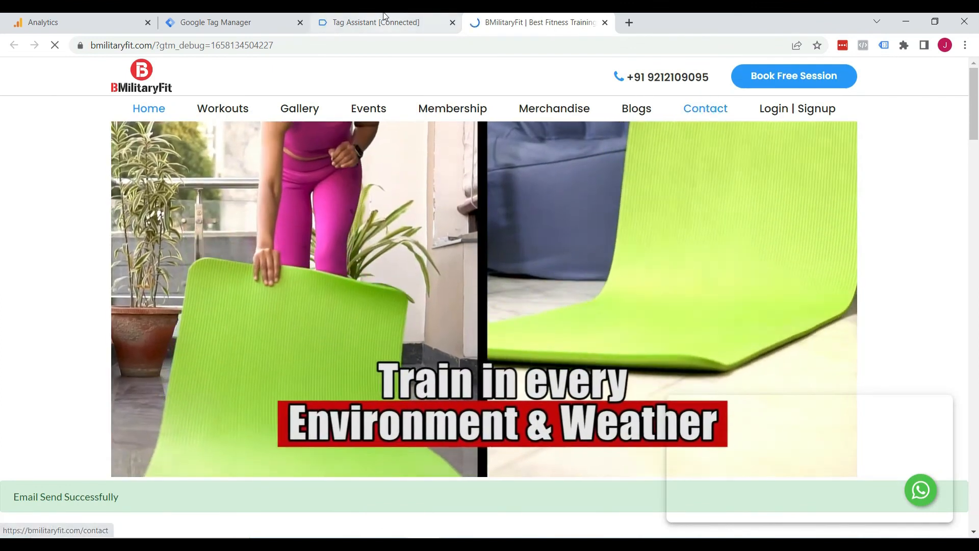
left_click(706, 108)
left_click(483, 308)
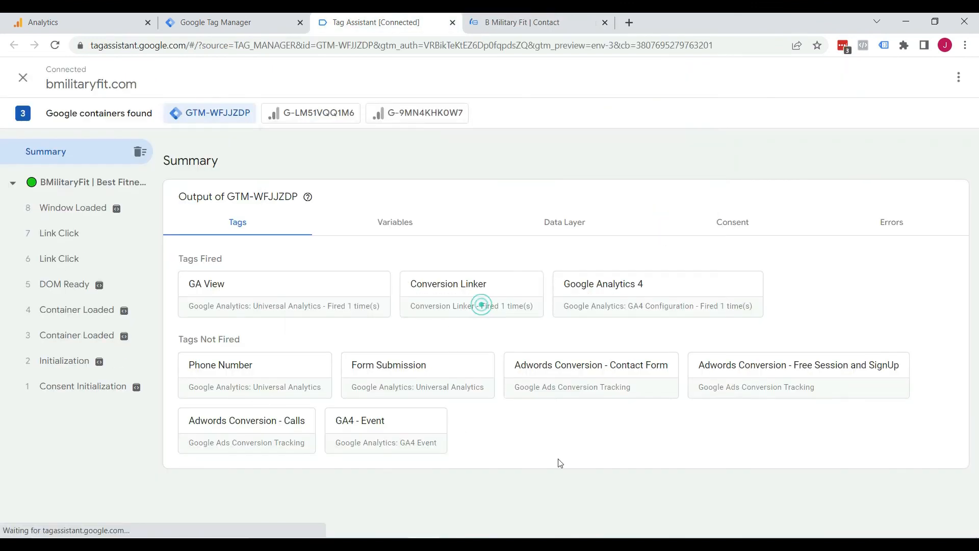
Fill in the contact form with Test as name and message plus an e-mail and mobile number, complete the reCAPTCHA and send it.
left_click(541, 16)
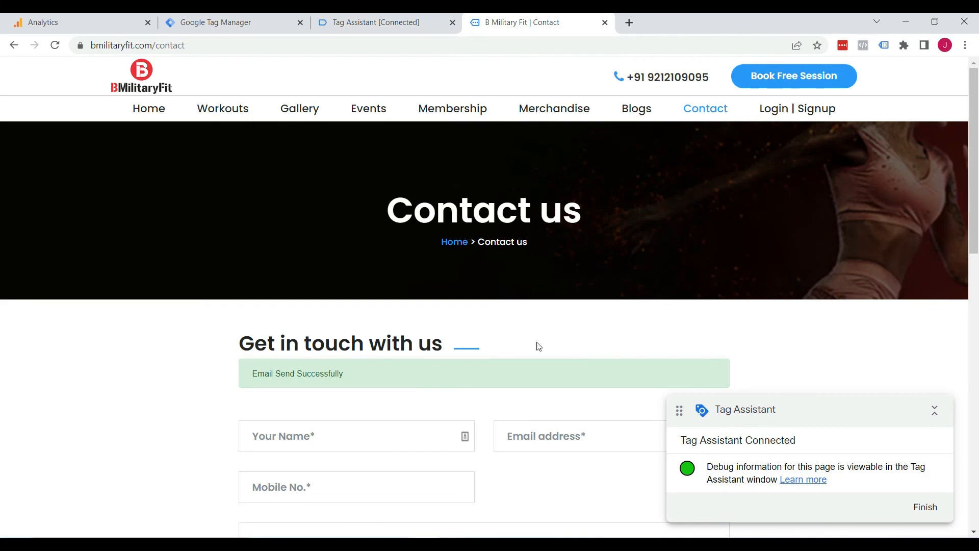
scroll(520, 364, "down", 2)
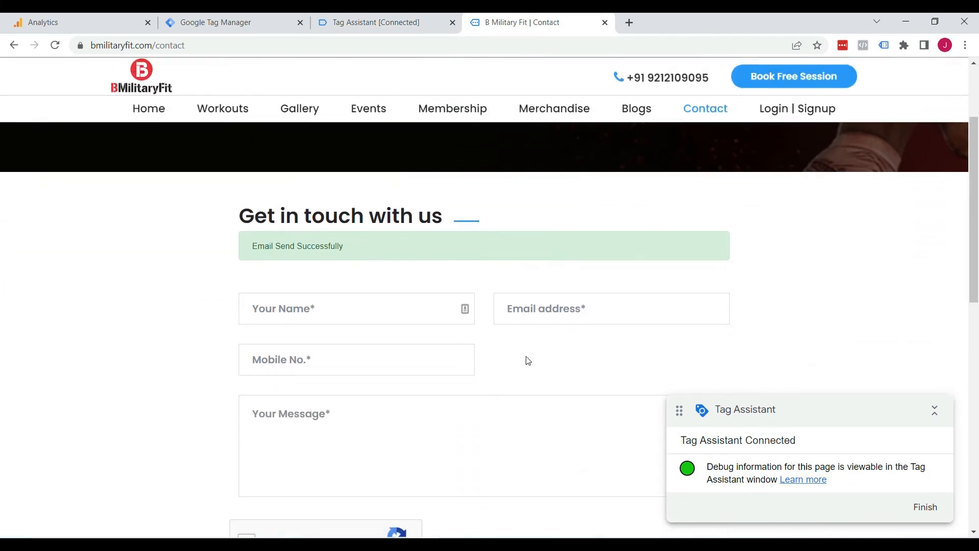
scroll(346, 312, "down", 2)
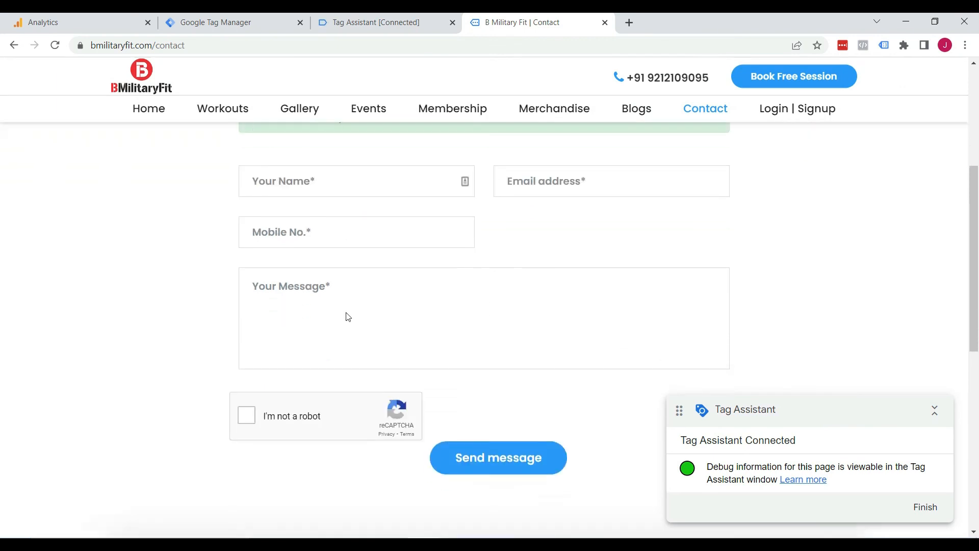
type("Test")
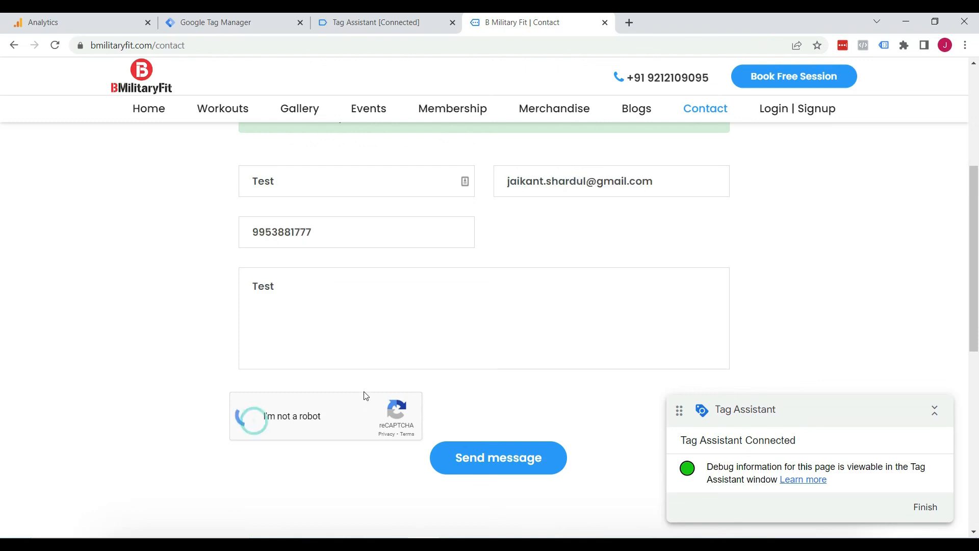
left_click(514, 460)
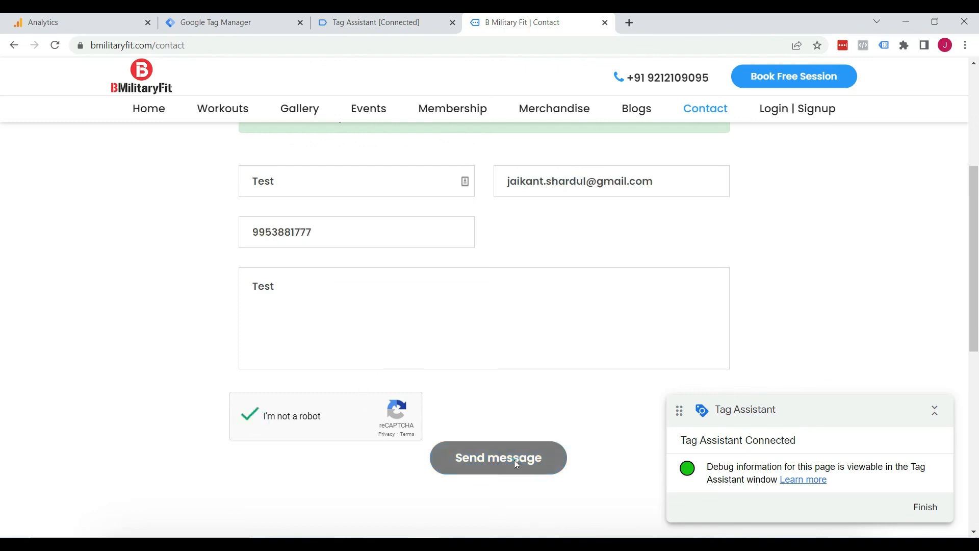
Check in Tag Assistant which tags fired for the contact form submission, and look over the Analytics home overview.
left_click(443, 17)
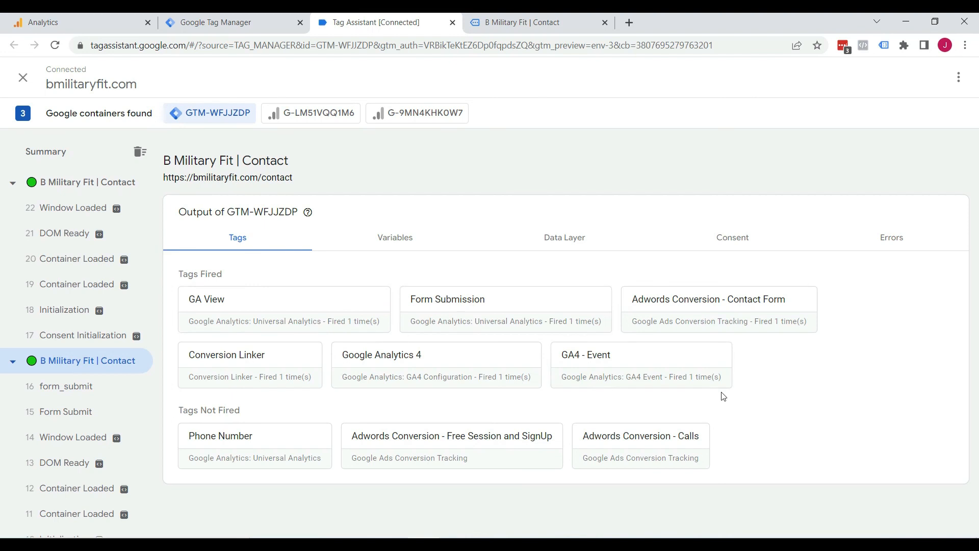
key("ctrl+1")
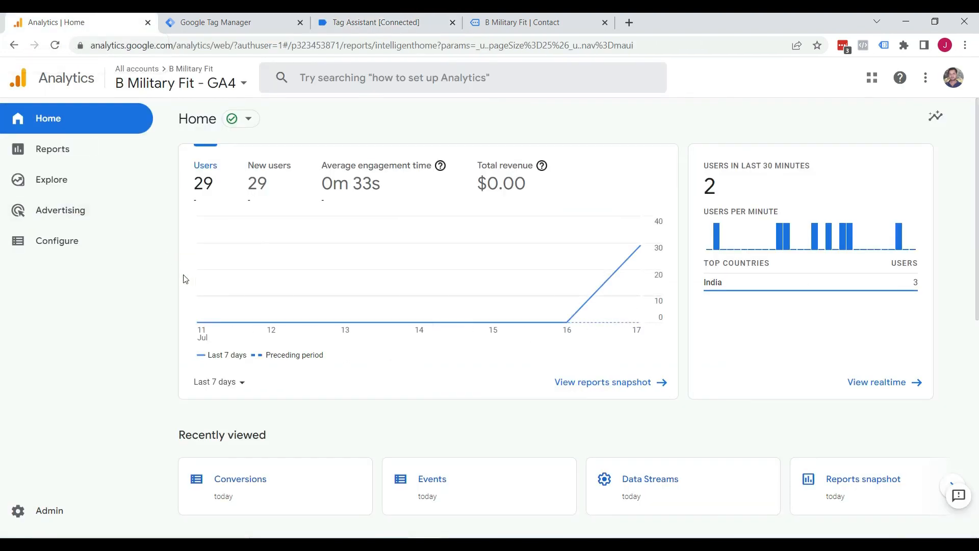
mouse_move(366, 255)
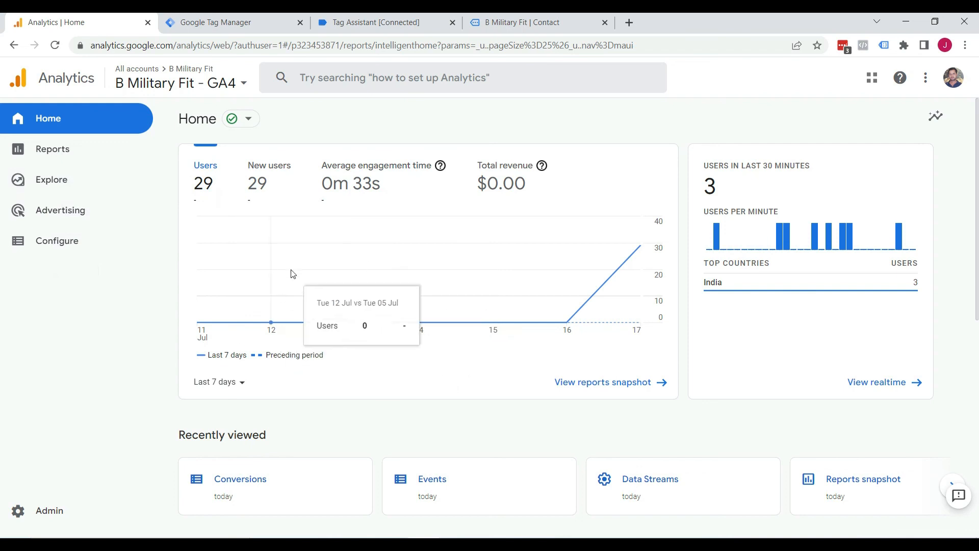
scroll(350, 367, "down", 4)
scroll(350, 368, "up", 4)
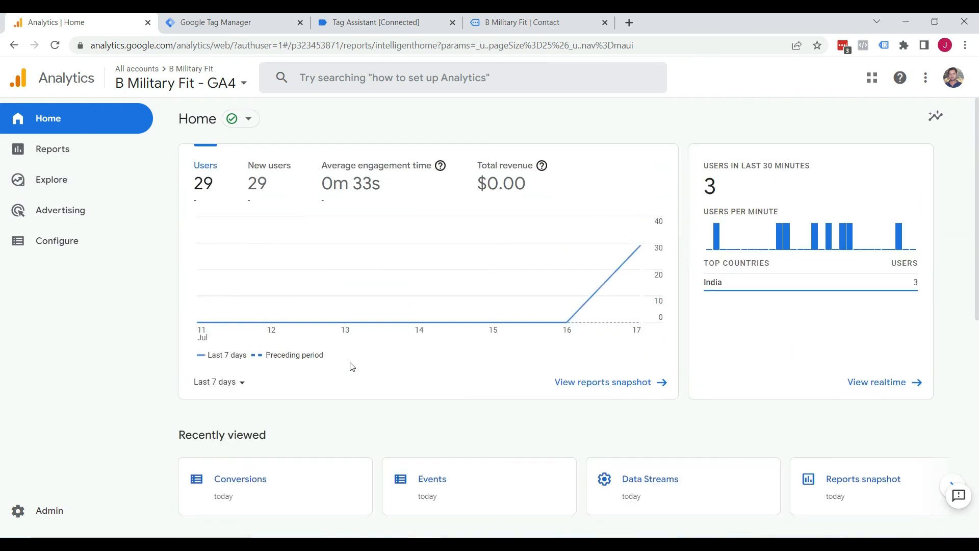
left_click(404, 20)
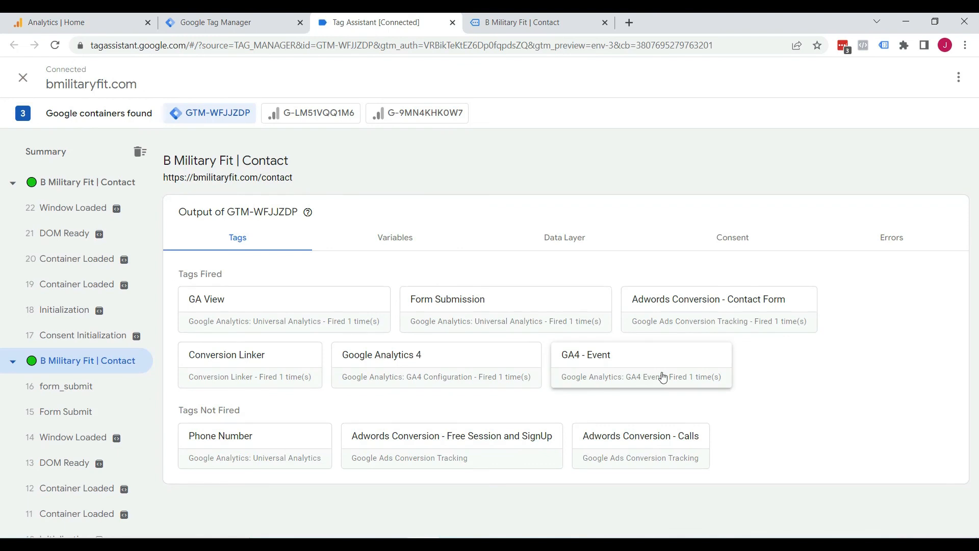
left_click(100, 18)
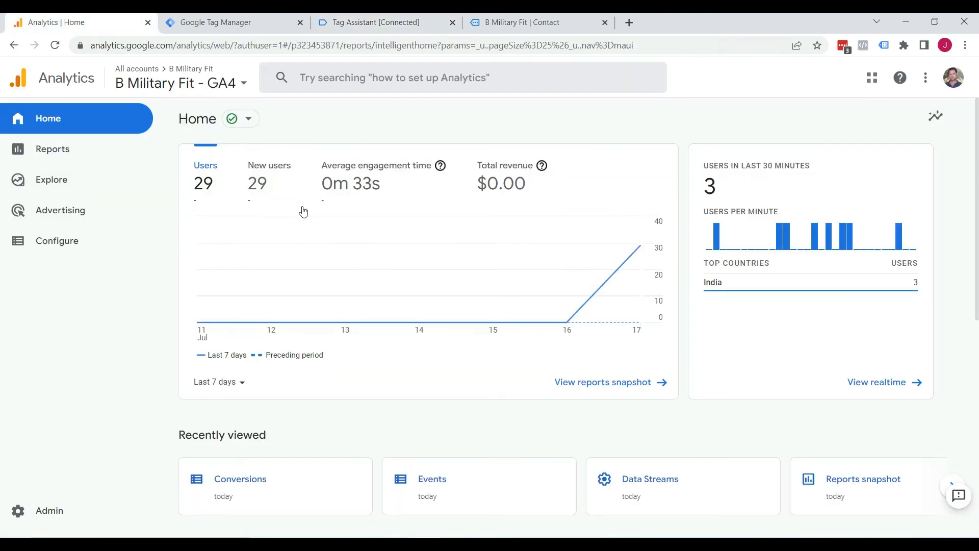